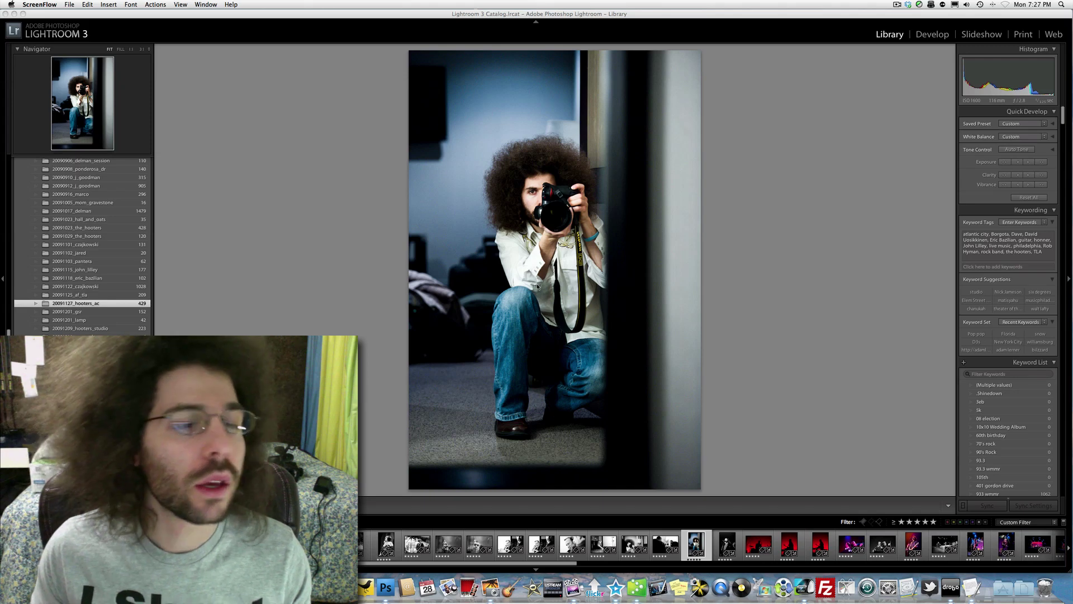
Inspect the portrait at 1:1 on the face, then on the camera and hand, returning to full view each time.
click(395, 16)
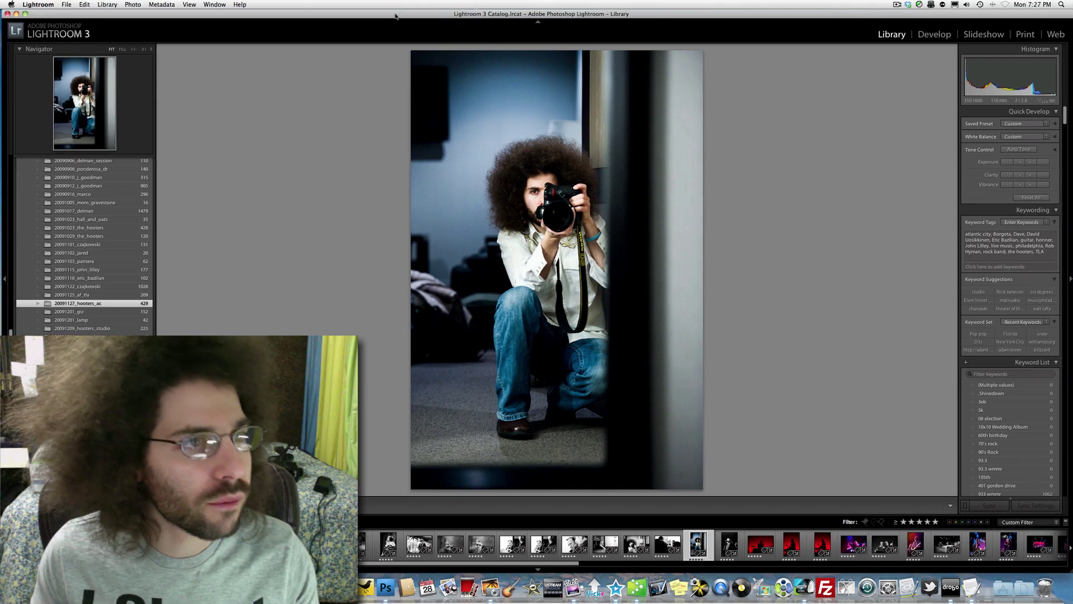
drag(395, 16, 394, 15)
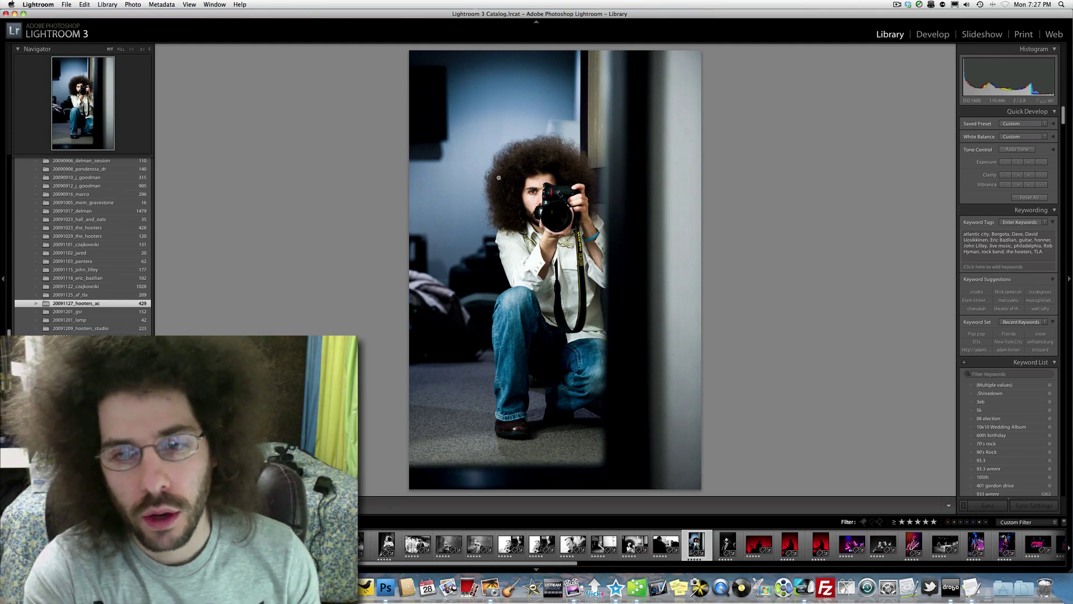
click(530, 197)
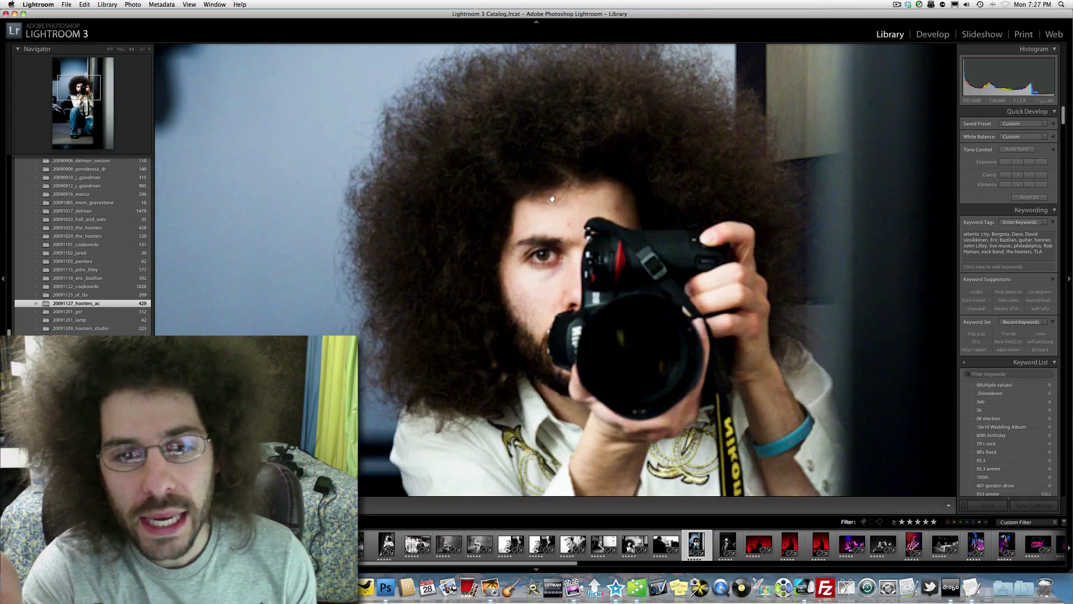
click(552, 199)
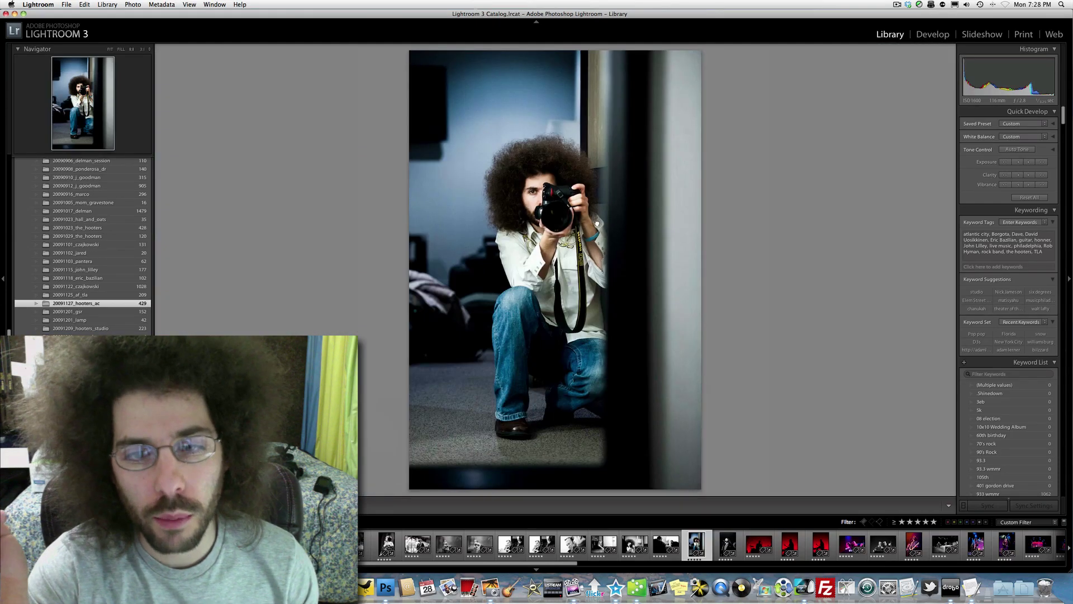
click(596, 223)
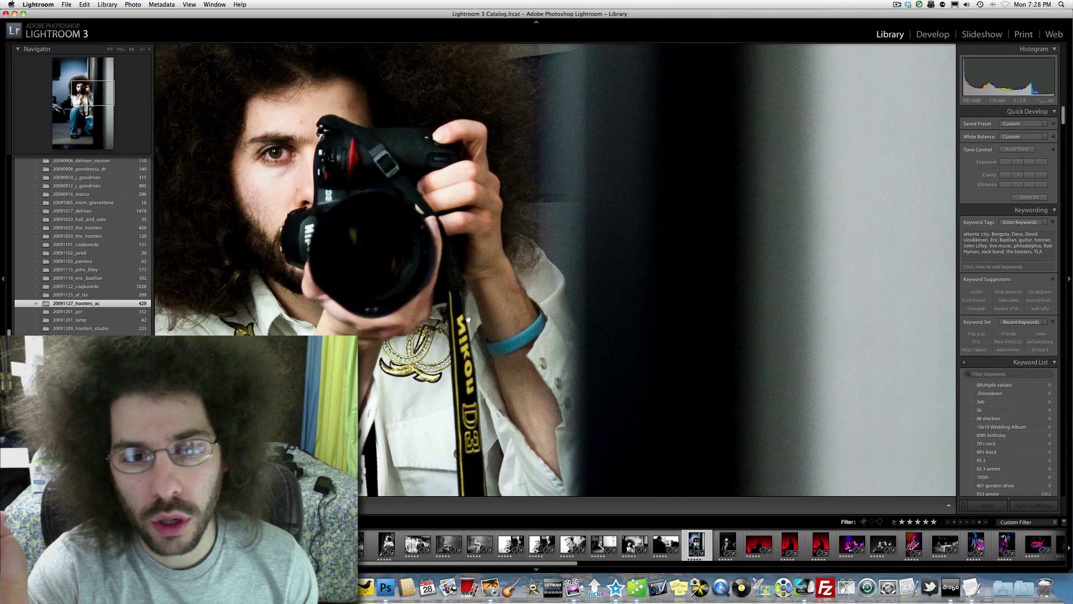
click(287, 304)
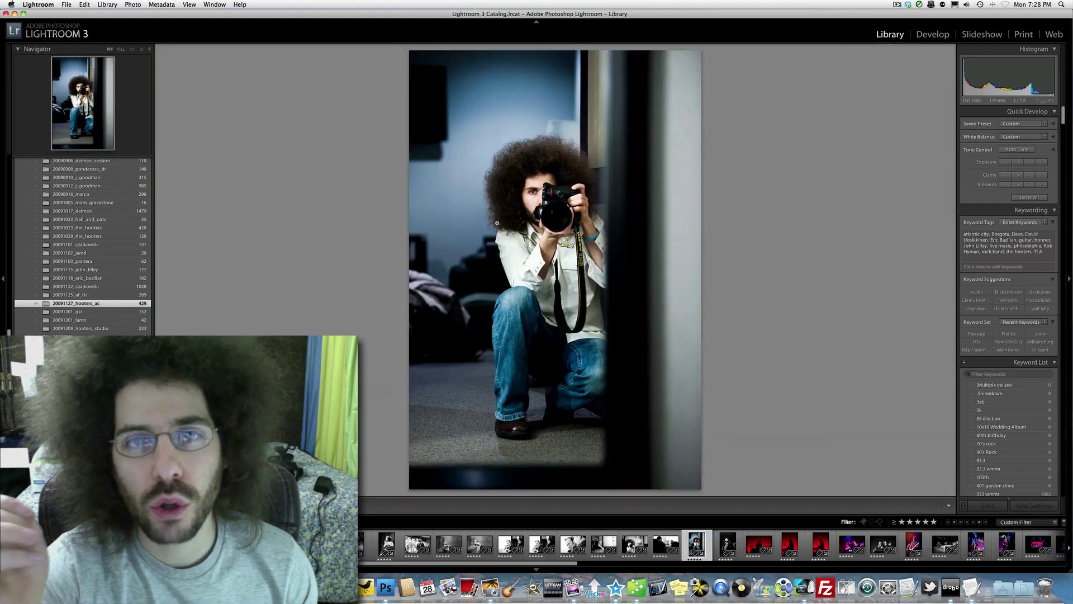
Open the Export dialog for this single photo.
right_click(497, 223)
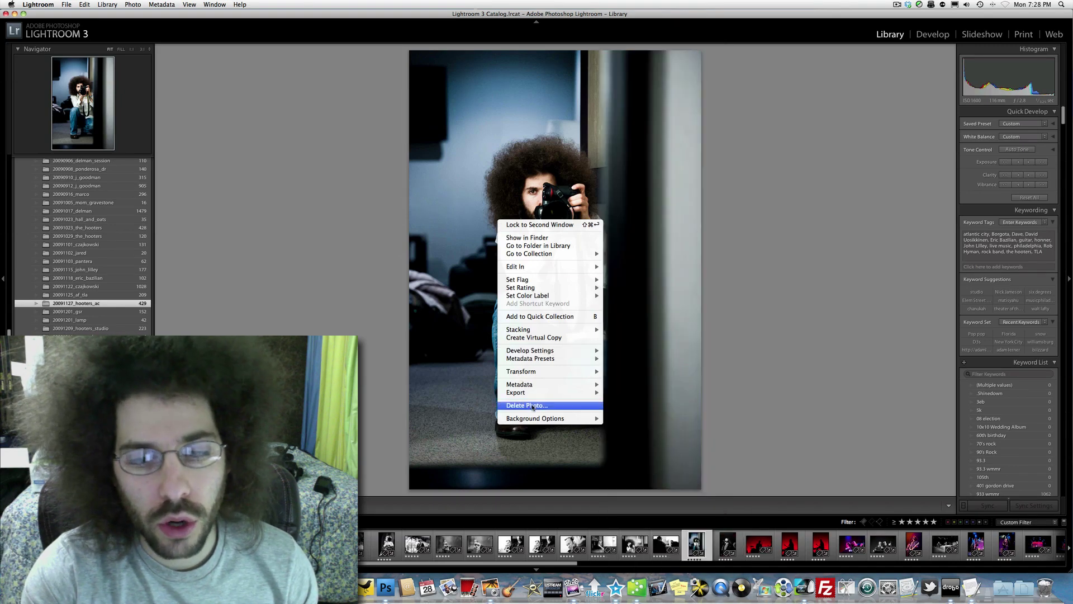
mouse_move(533, 393)
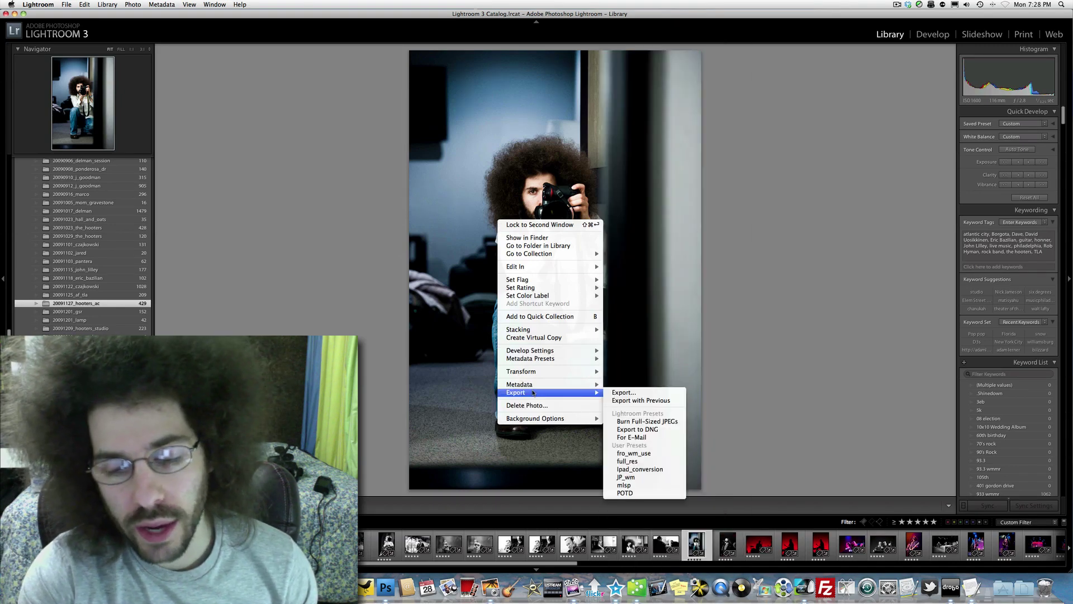
click(627, 391)
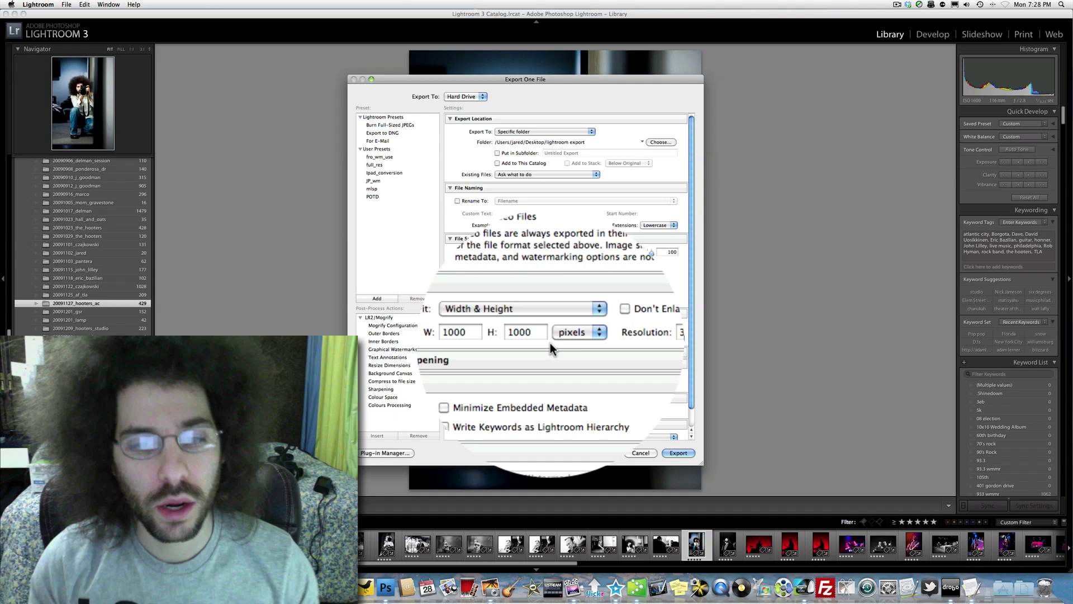
Keep the export's Resize to Fit on Width & Height at 1000 × 1000 pixels.
click(528, 324)
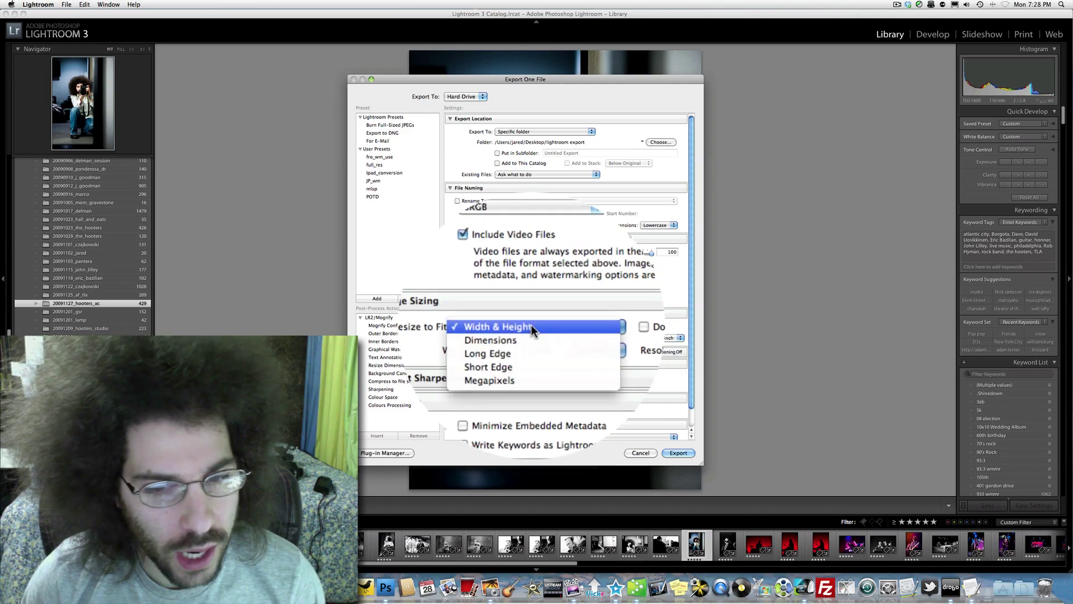
click(533, 326)
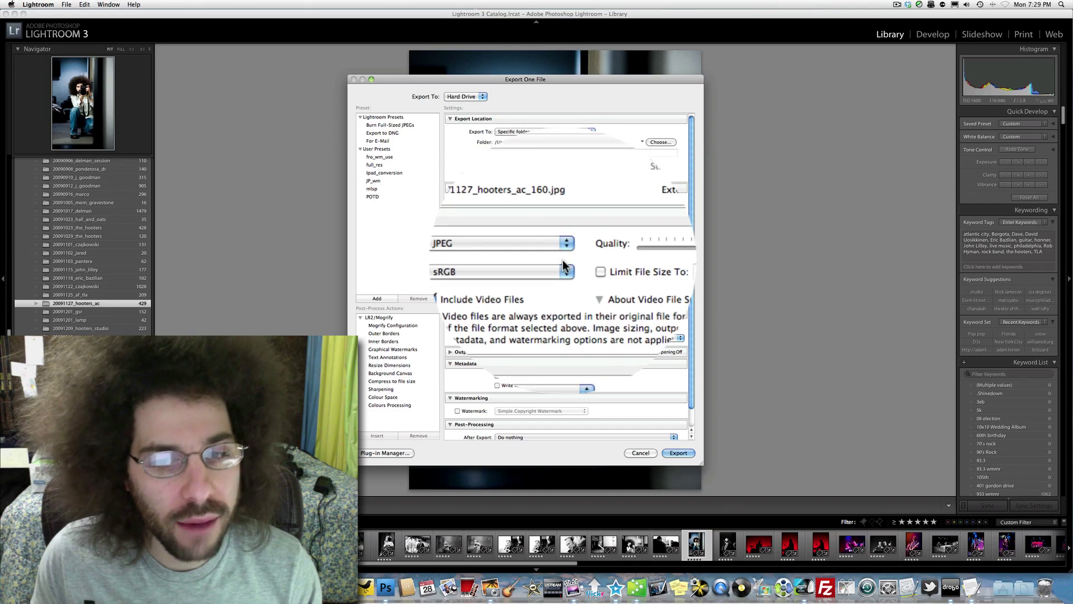
Keep sRGB as the colour space for the JPEG export.
click(566, 269)
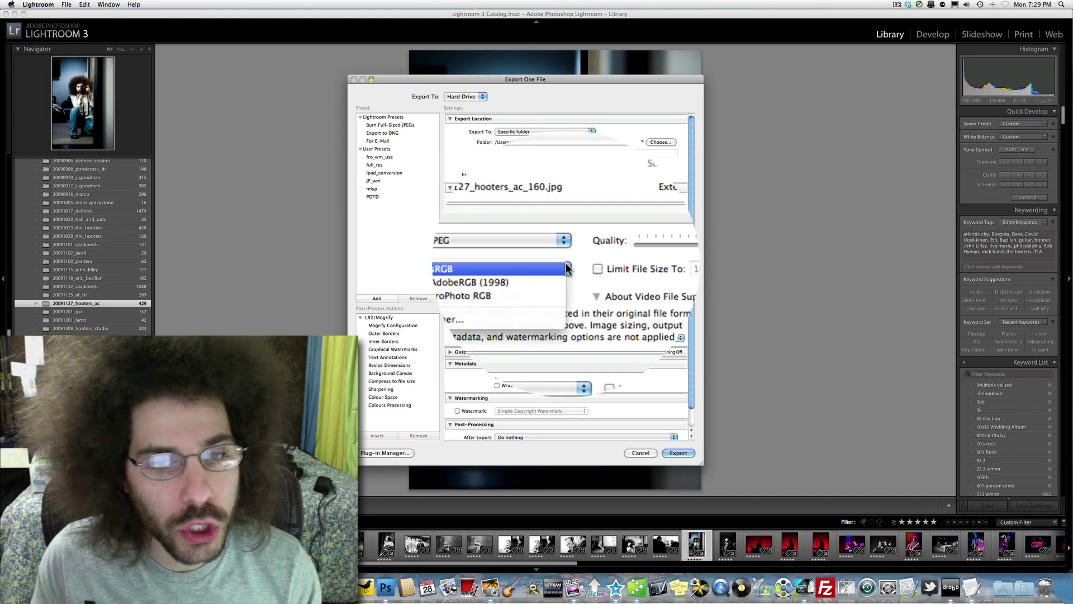
click(566, 268)
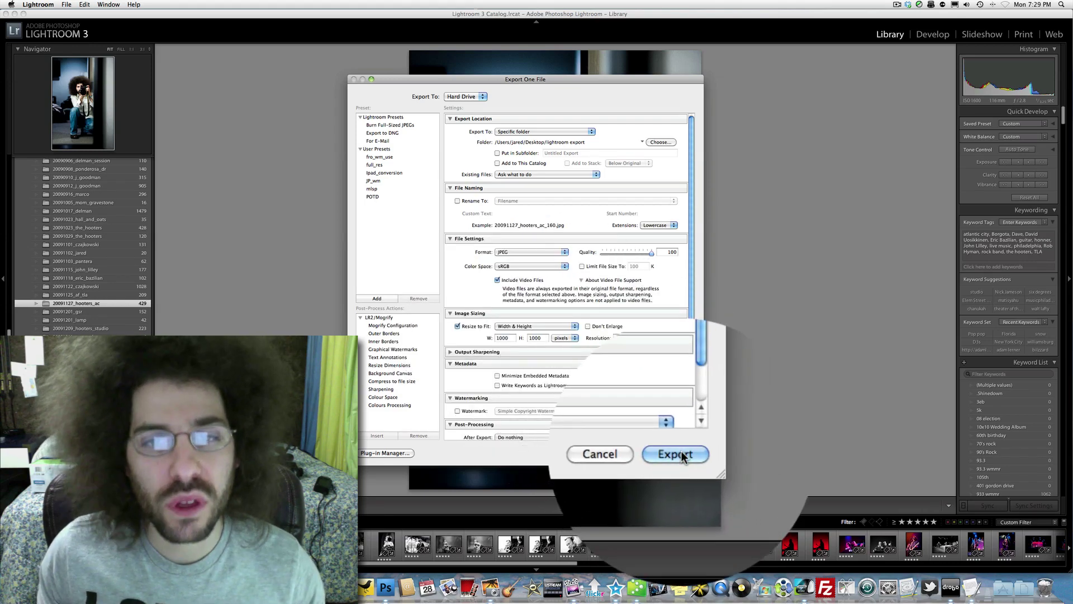
Run the Lightroom export and open the lightroom export folder in Finder.
click(681, 455)
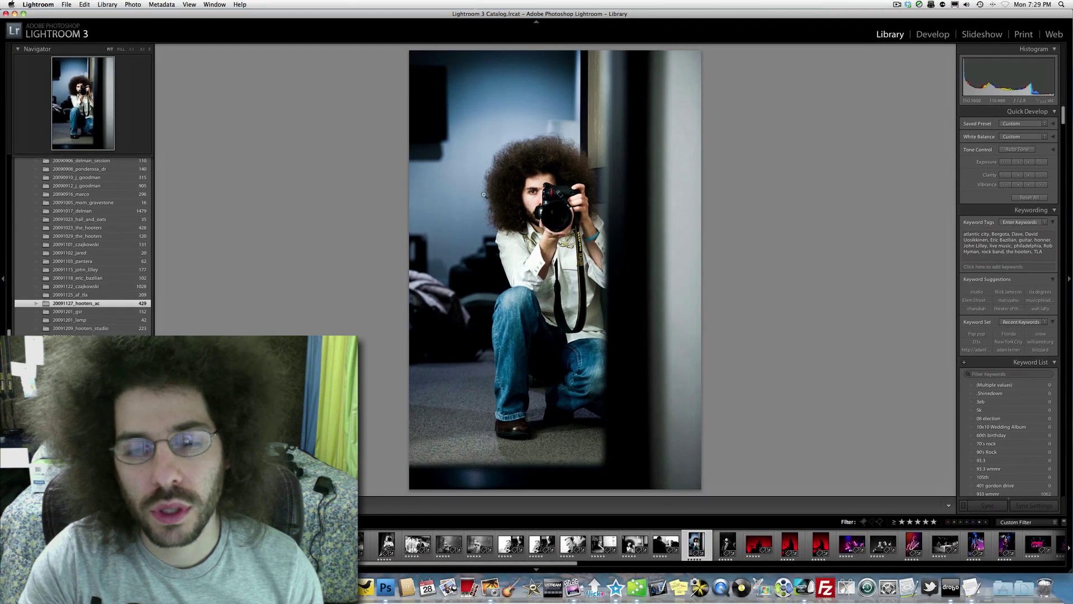
key(F8)
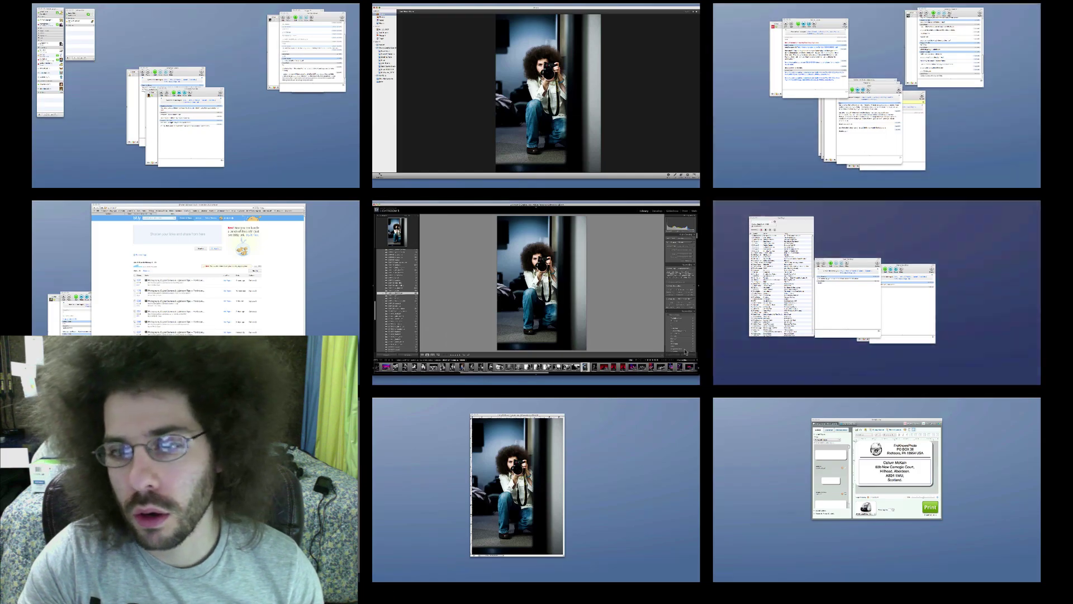
click(628, 427)
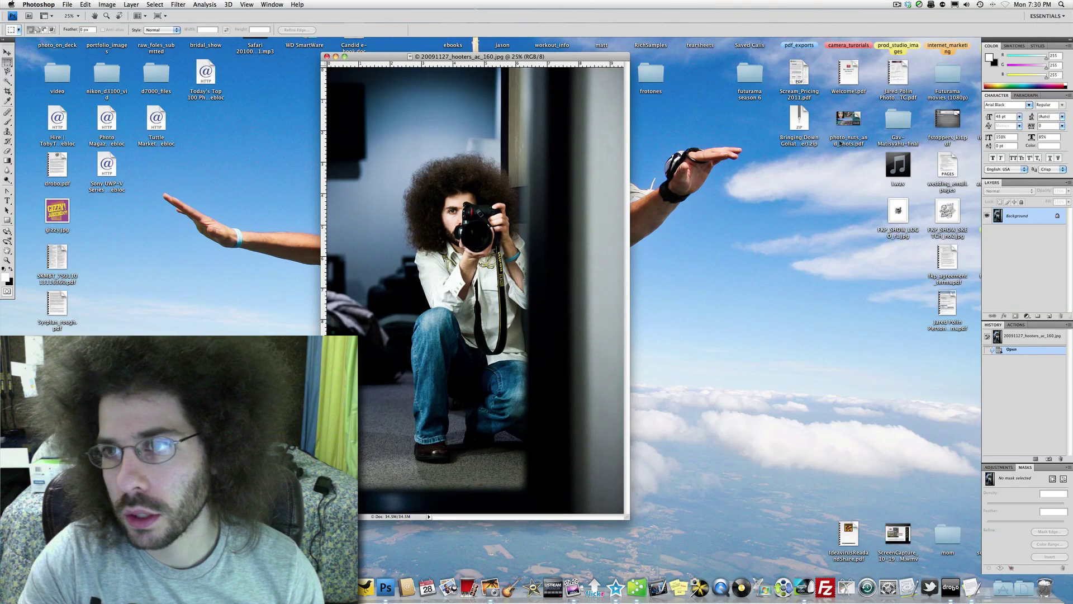
click(840, 142)
double_click(809, 99)
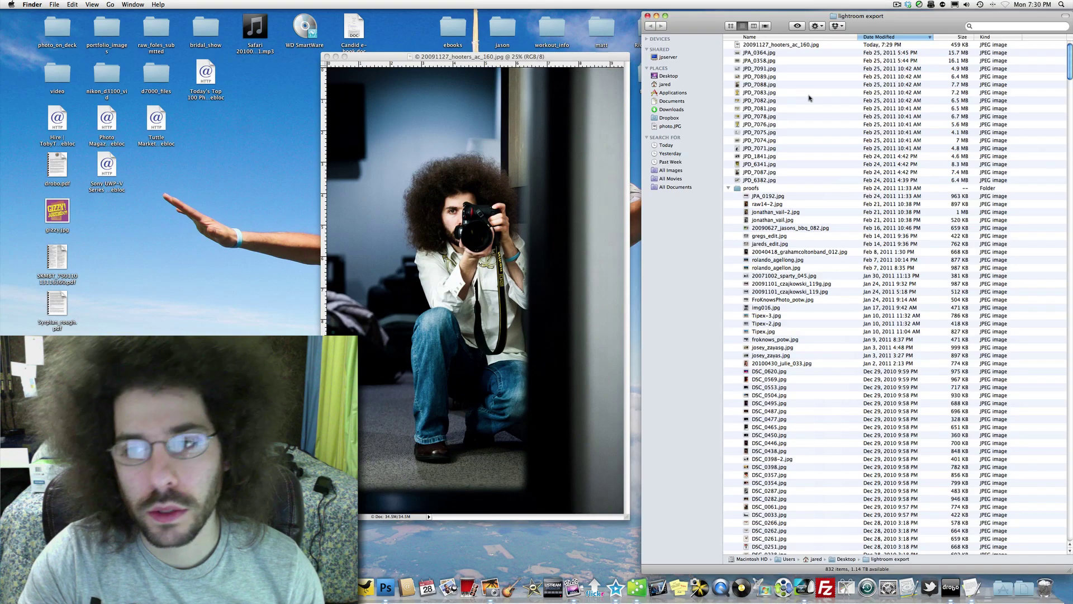
Preview 20091127_hooters_ac_160.jpg, confirm it is 665 × 1000 at 459 KB, then return to Photoshop.
click(782, 45)
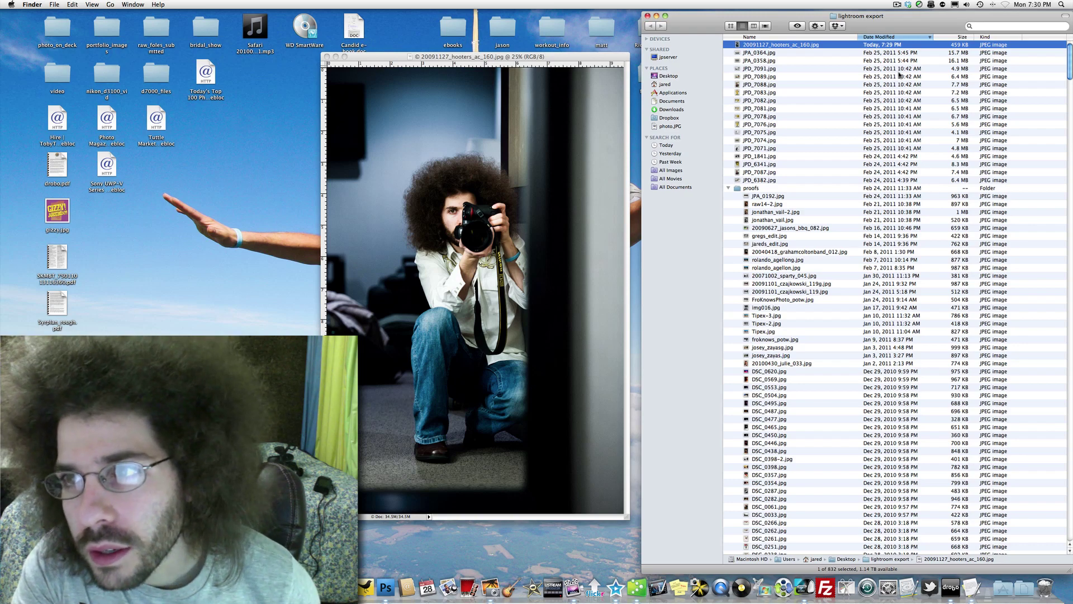
key(space)
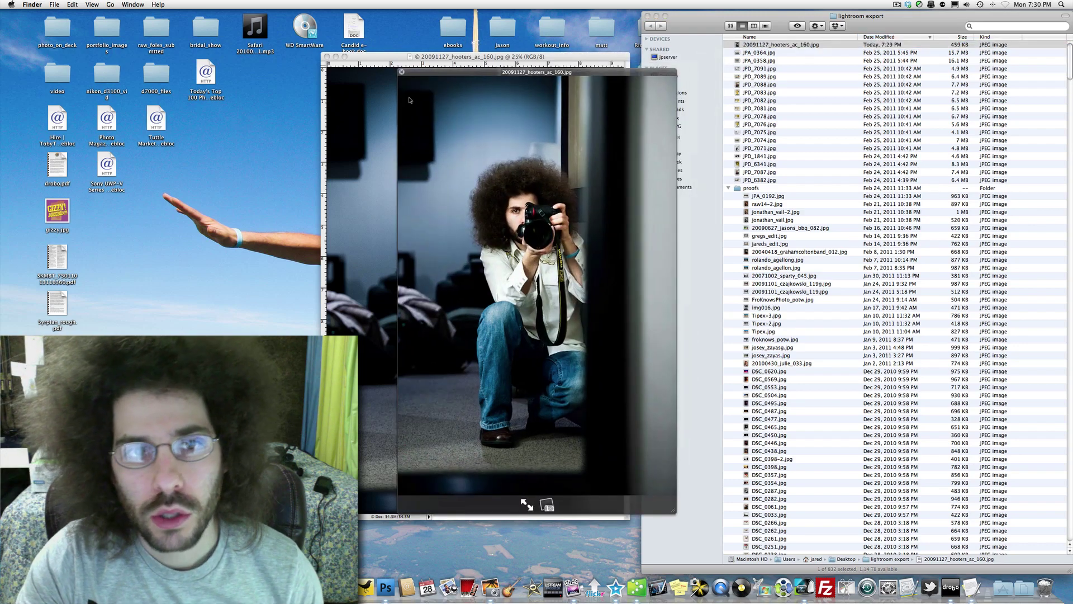
key(space)
right_click(785, 46)
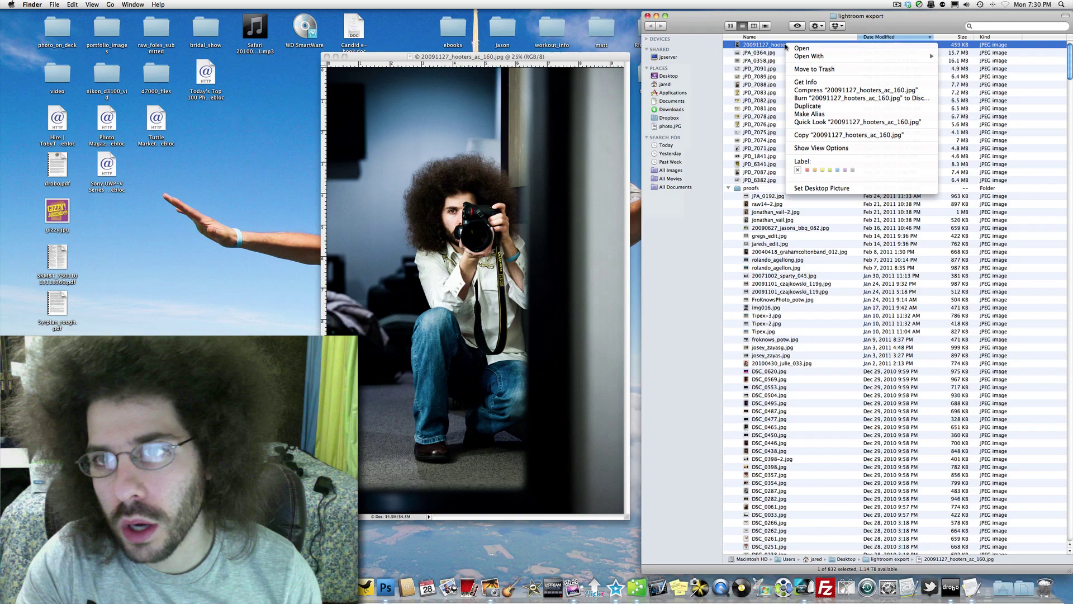
click(805, 82)
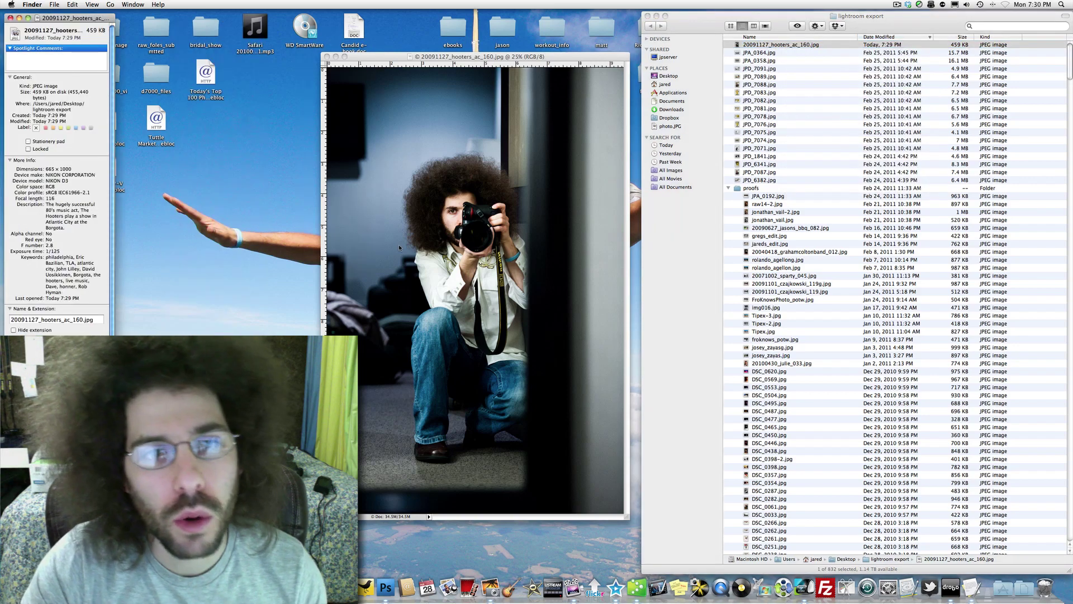
drag(98, 20, 461, 33)
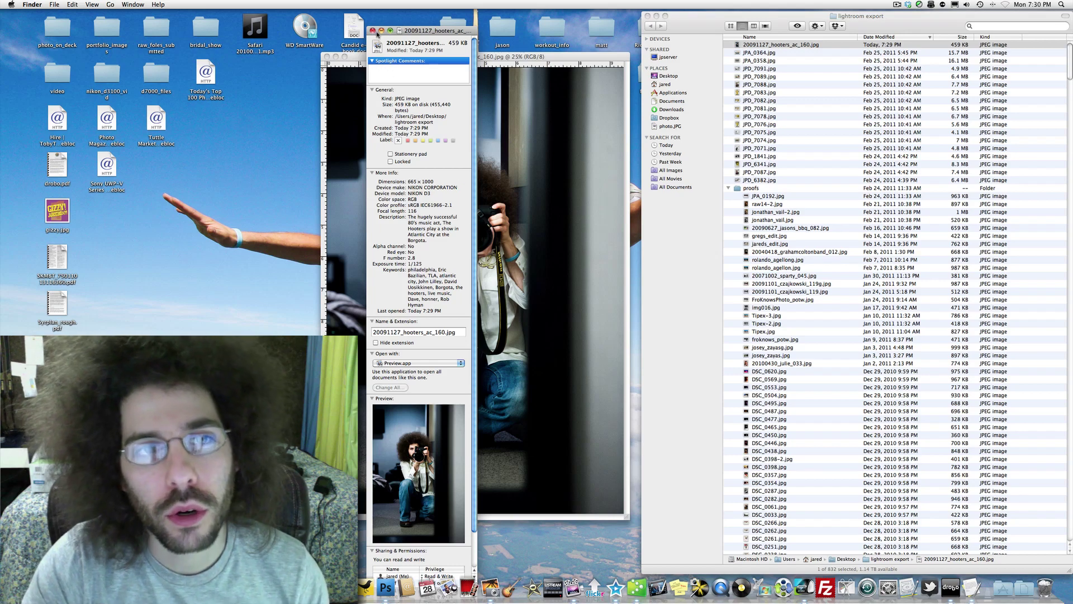
click(372, 31)
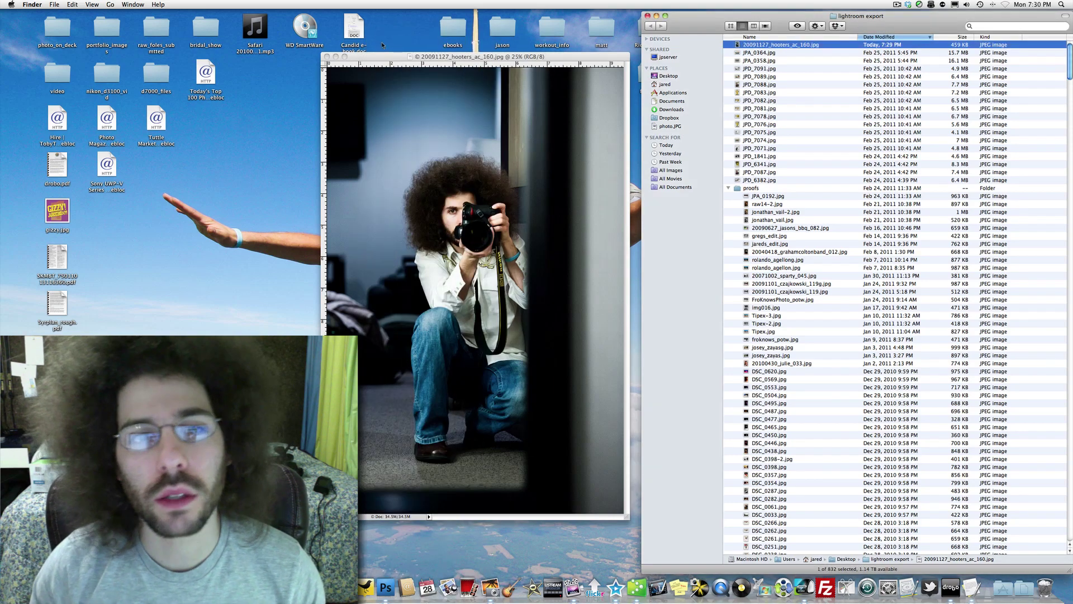
click(444, 103)
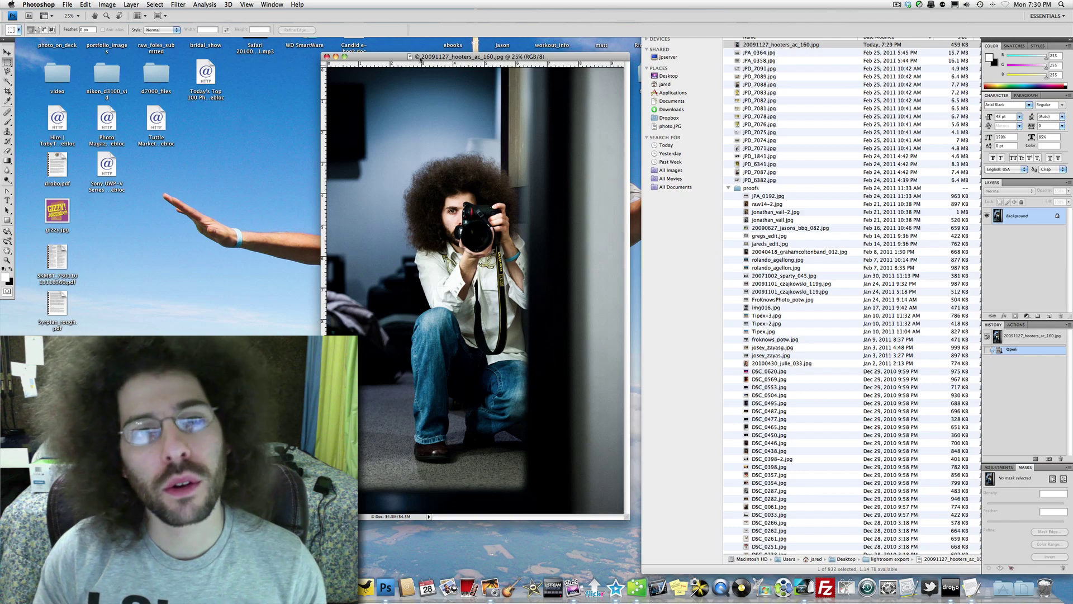
Resize the portrait in Image Size to 665 × 1000 pixels with proportions constrained.
drag(460, 61, 448, 65)
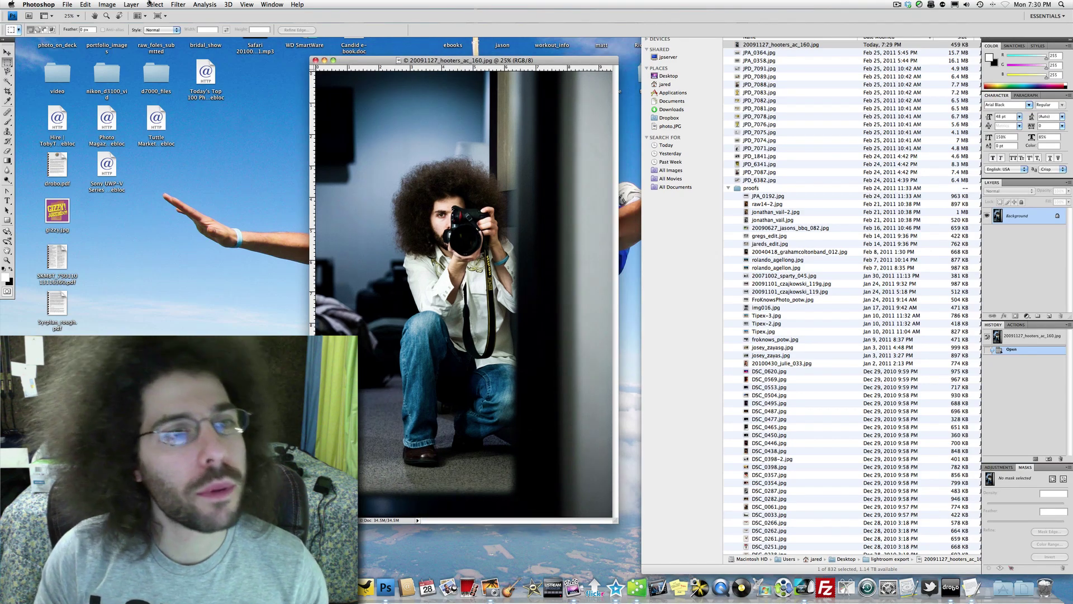
click(113, 5)
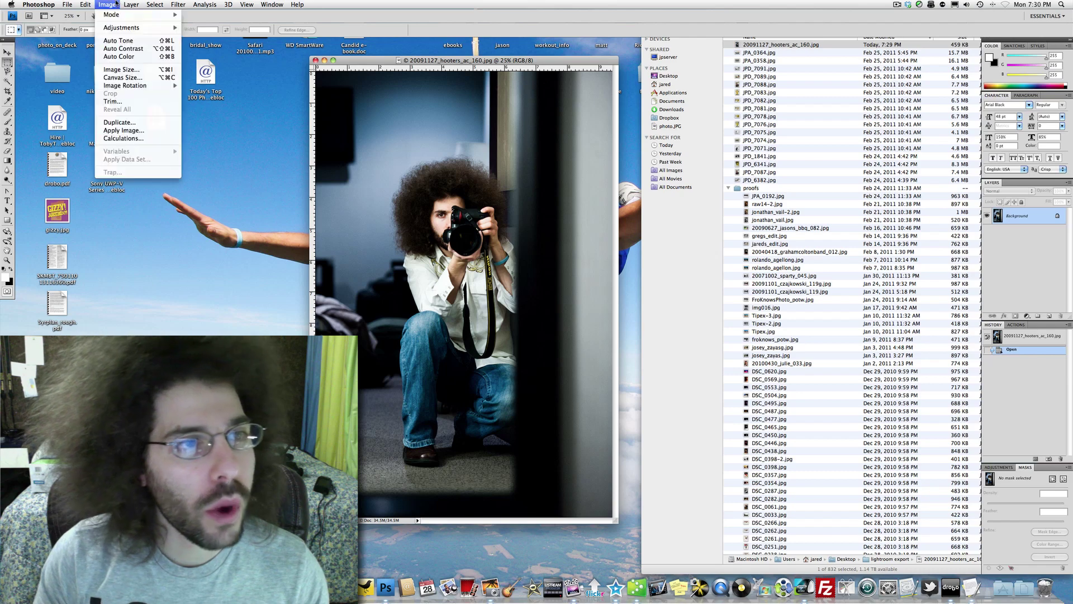
click(130, 70)
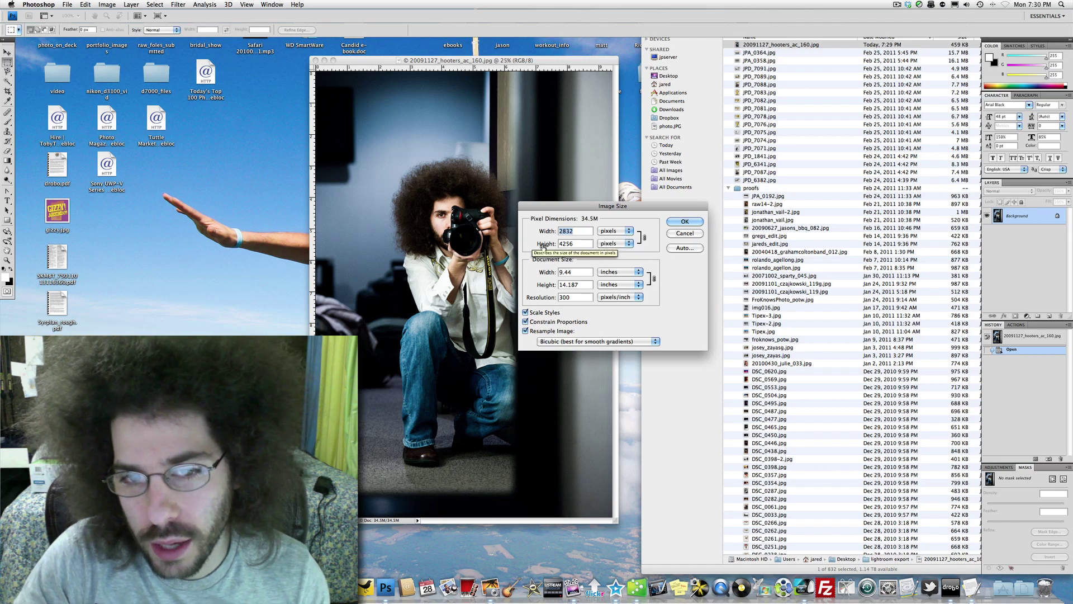
click(582, 244)
double_click(583, 244)
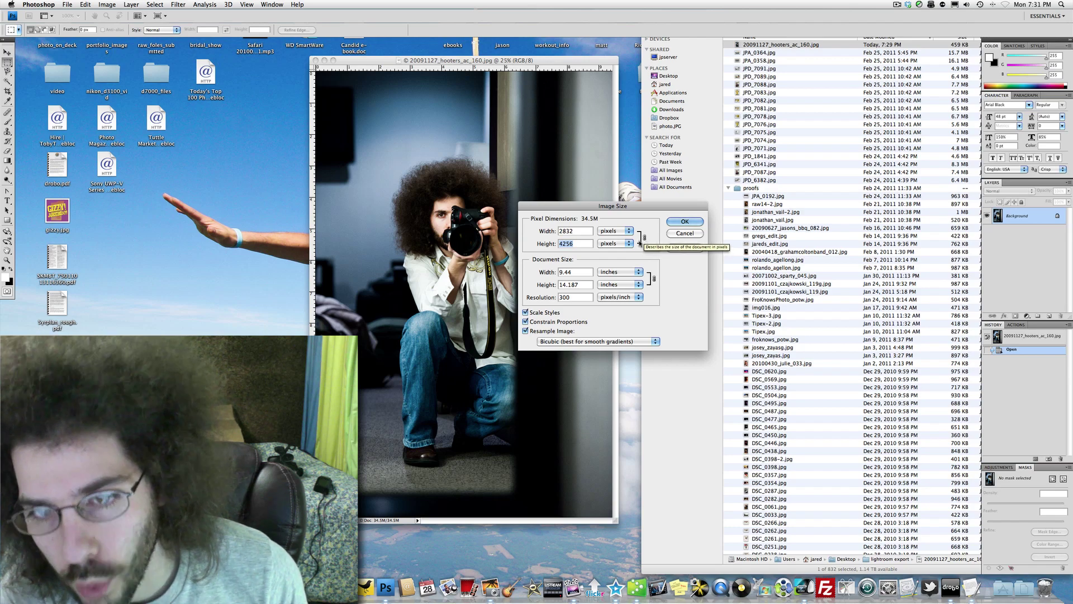
text(1)
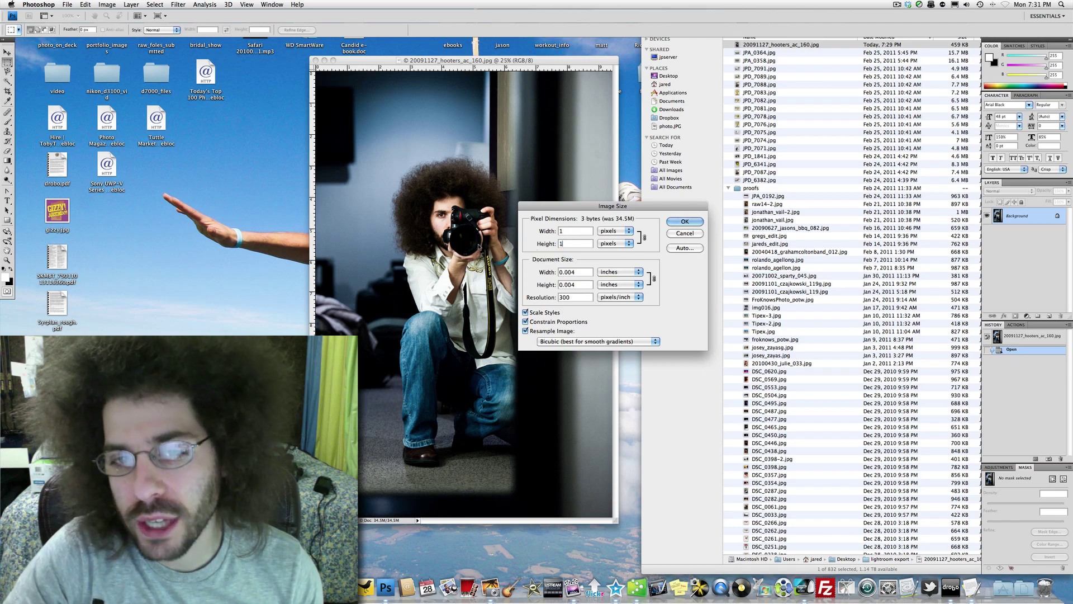
text(000)
key(shift+Tab)
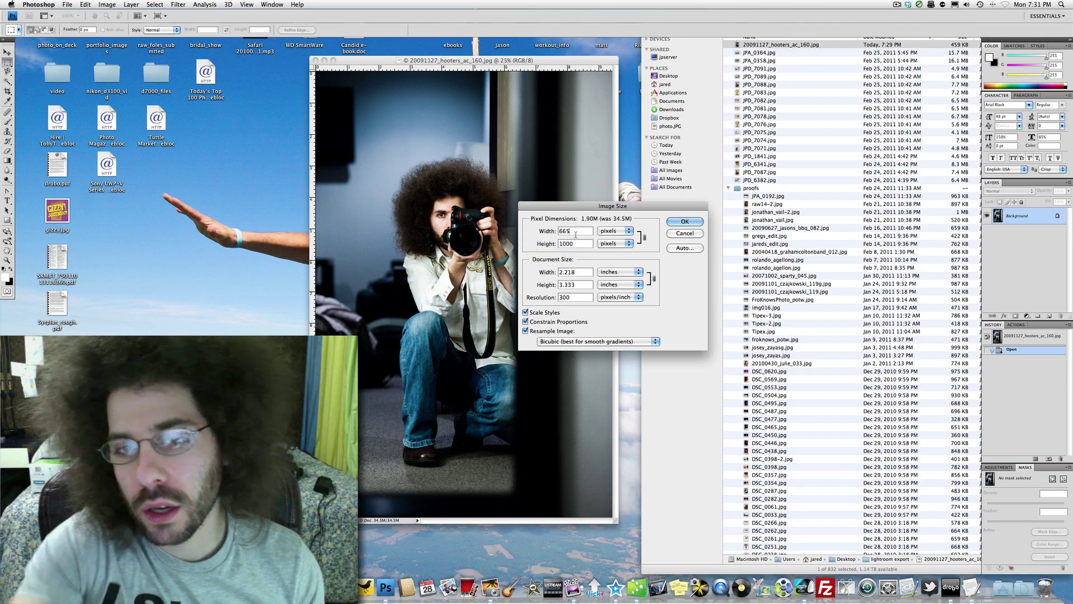
text(1000)
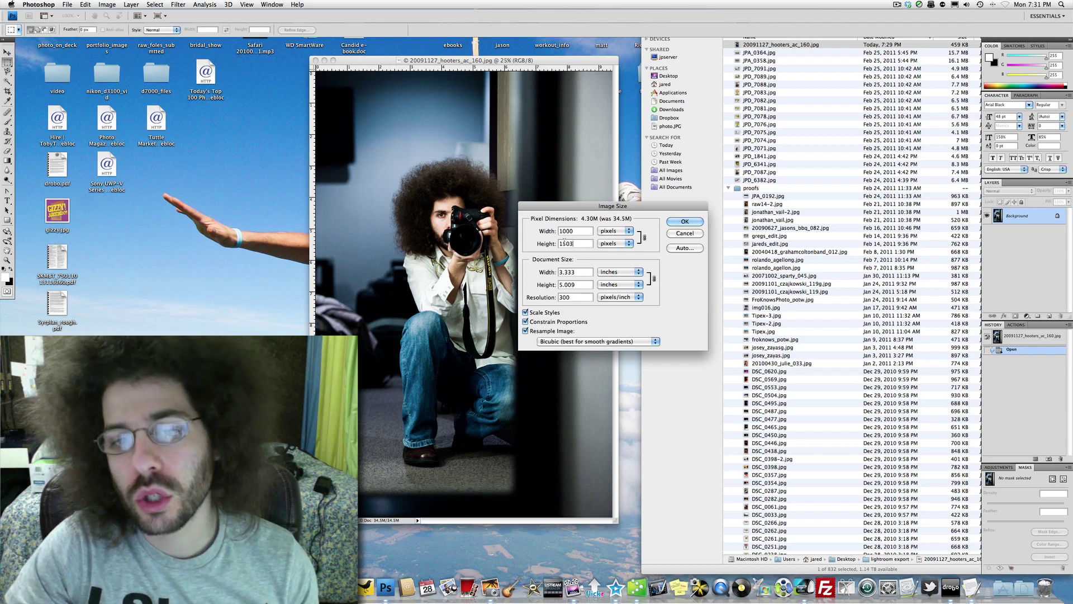
double_click(574, 244)
text(1000)
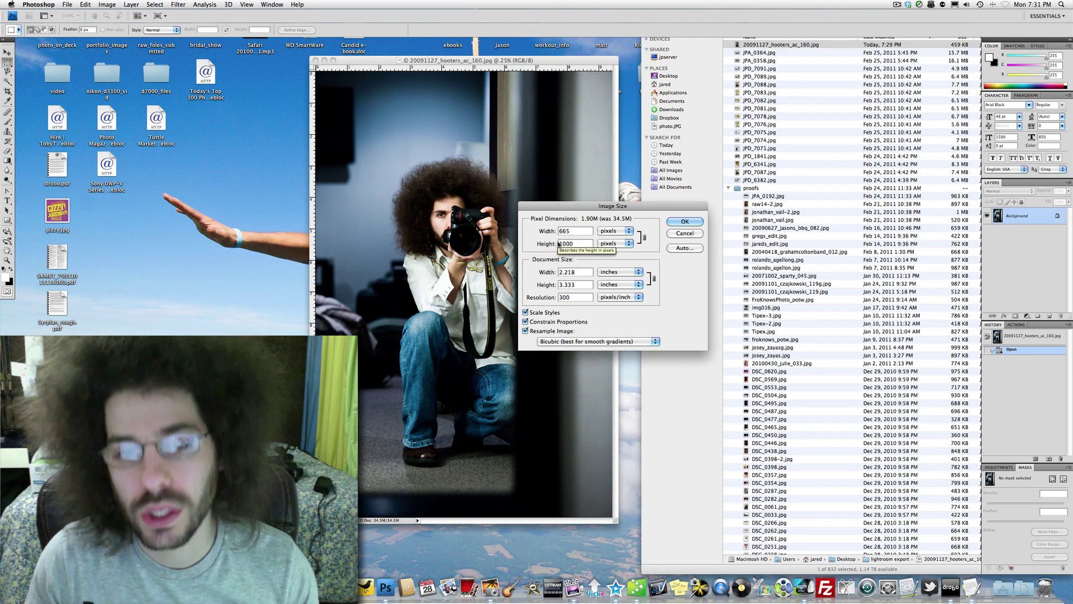
click(683, 222)
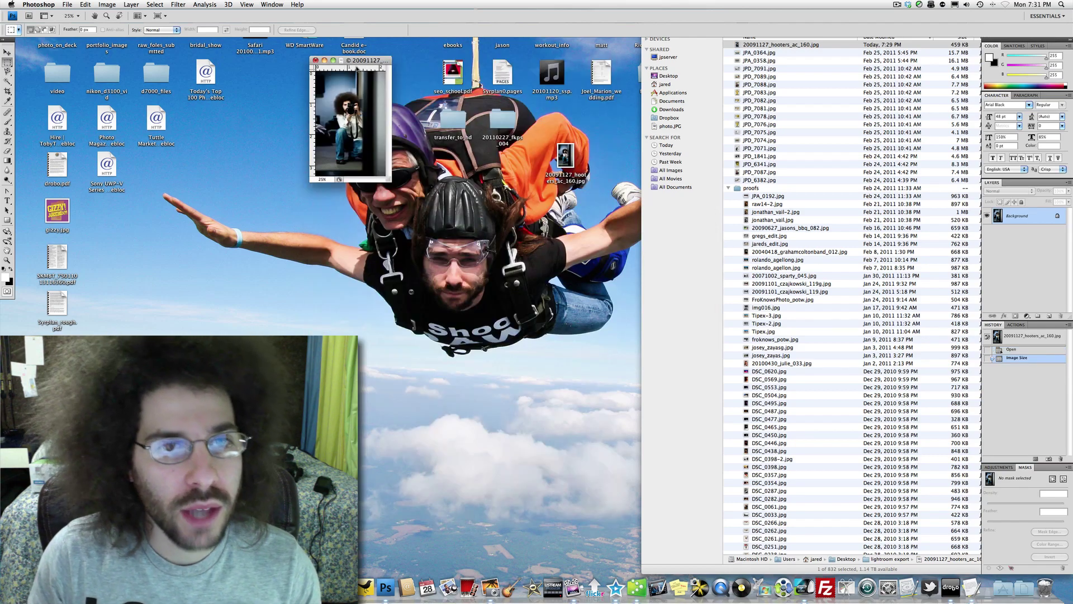
drag(356, 67, 362, 87)
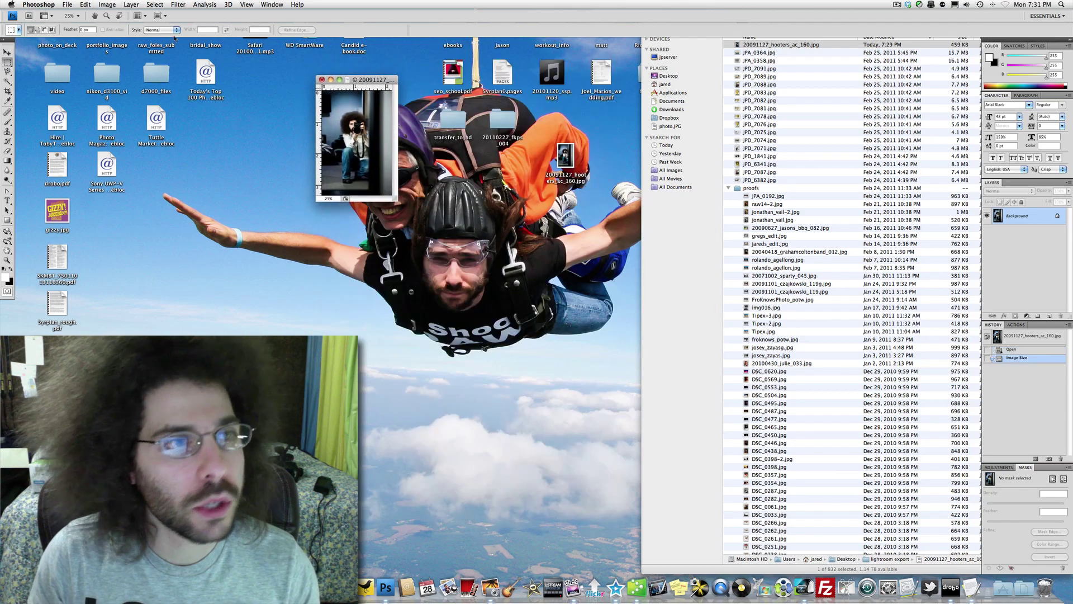
Save the portrait as JPEG 'for_web' on the Desktop at quality 9, High.
click(66, 5)
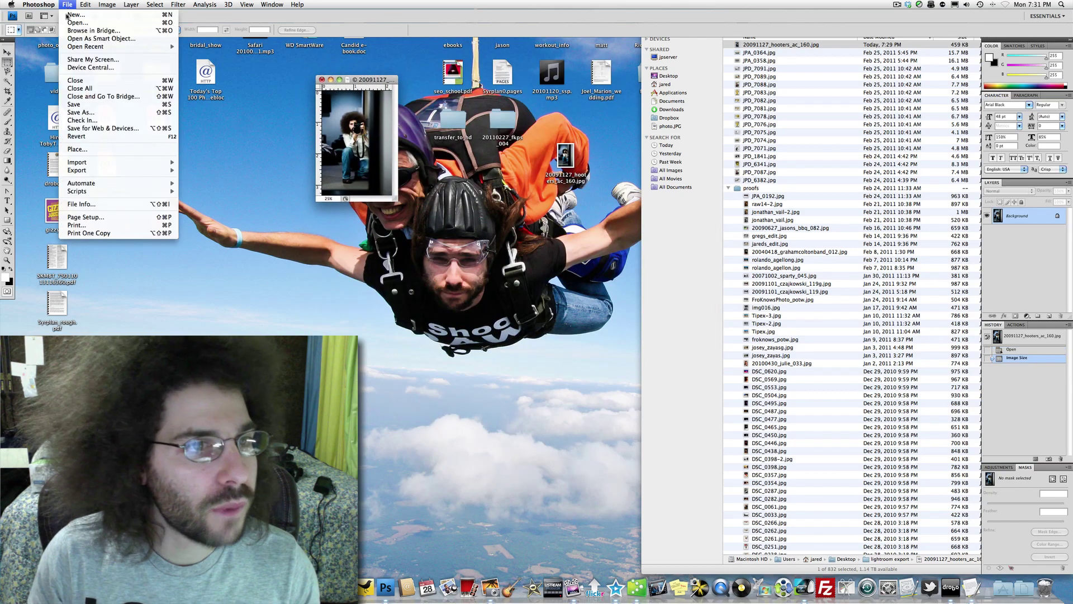
click(82, 112)
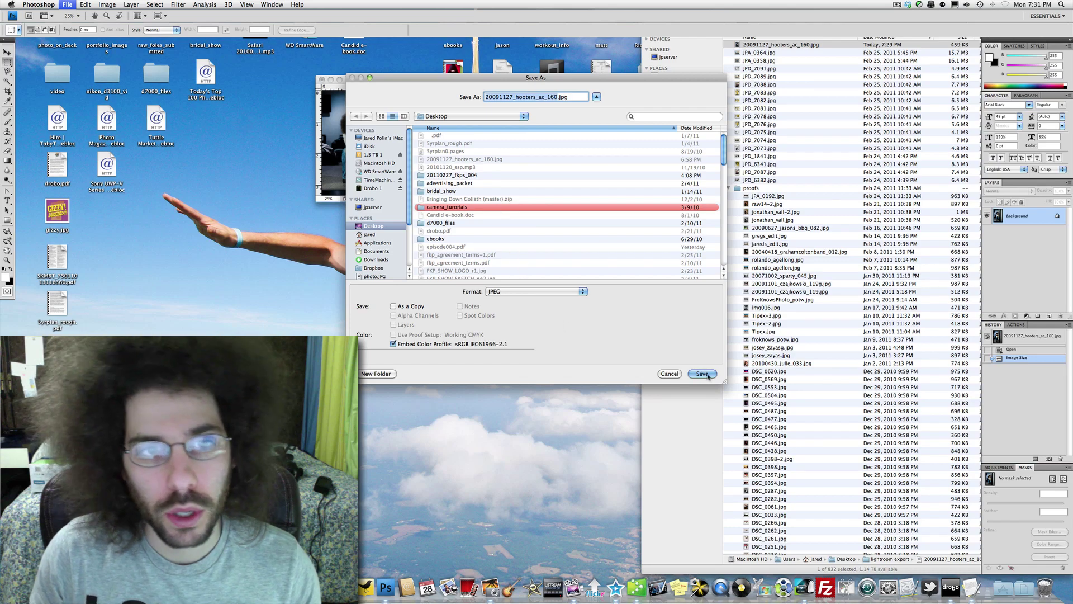
text(for_web)
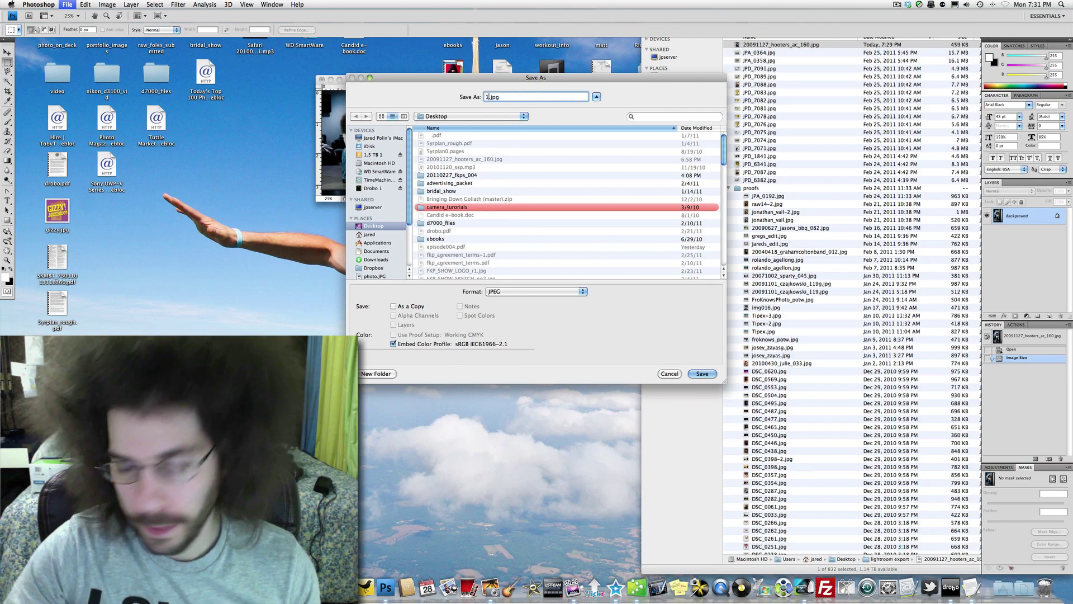
click(701, 372)
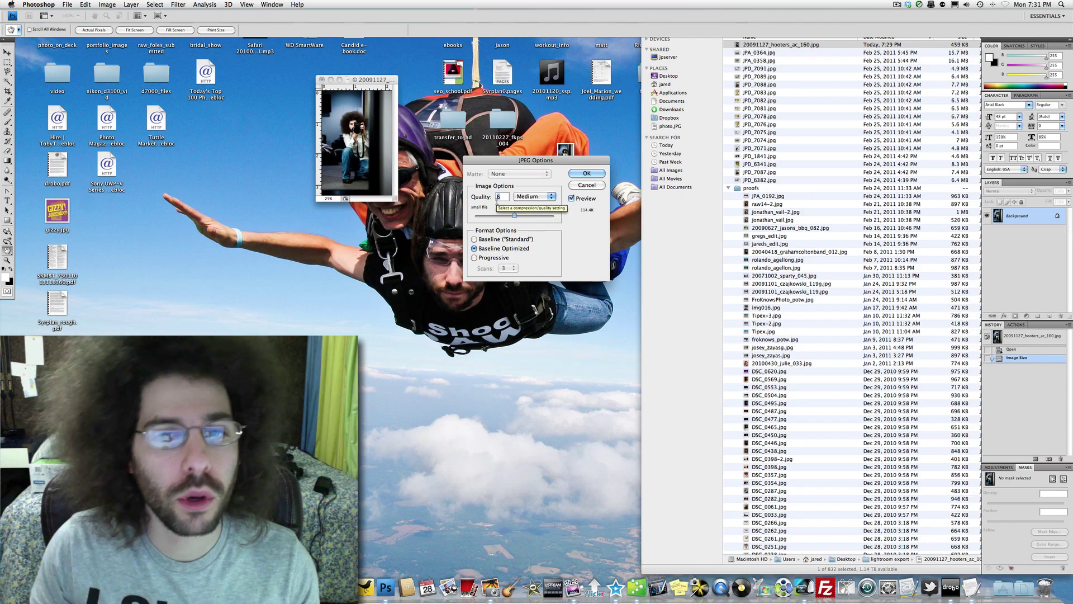
drag(514, 215, 558, 217)
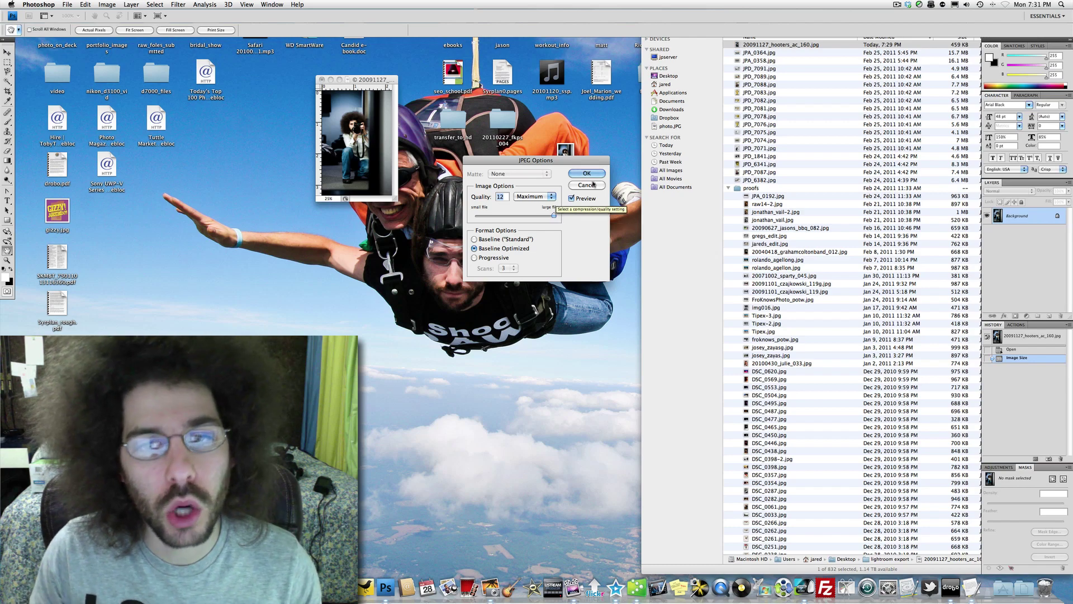
drag(553, 215, 531, 216)
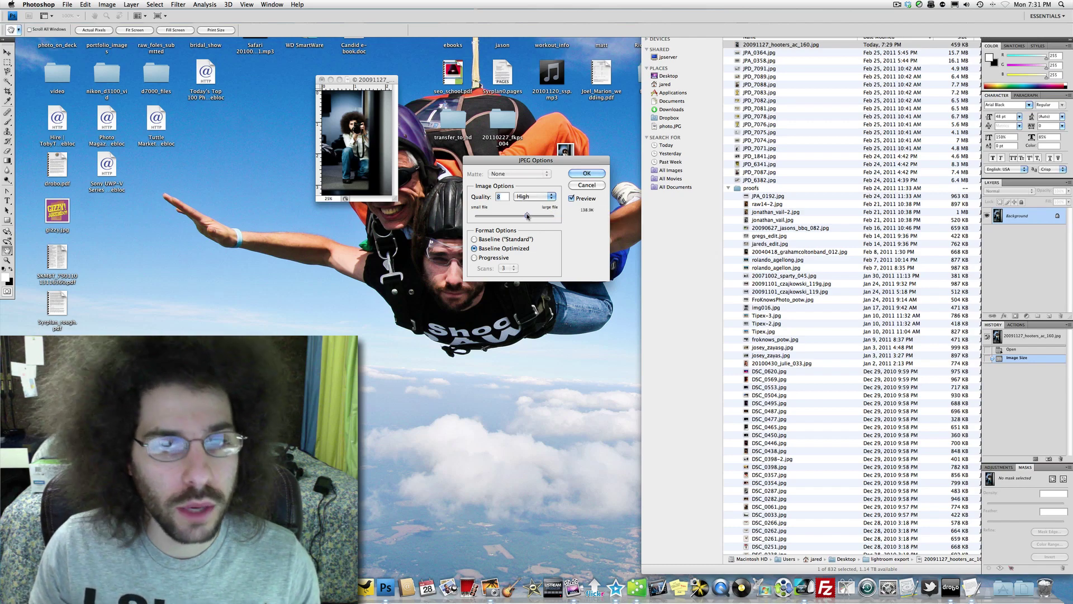
click(579, 174)
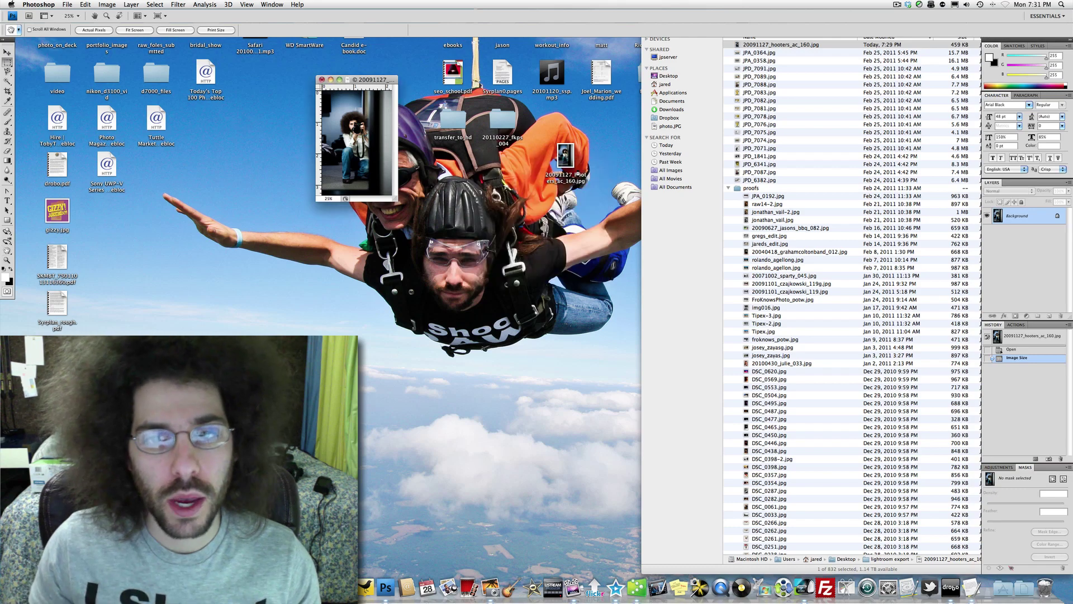
Check 1111.jpg's Finder info: 665 × 1000 pixels and 180 KB.
key(F8)
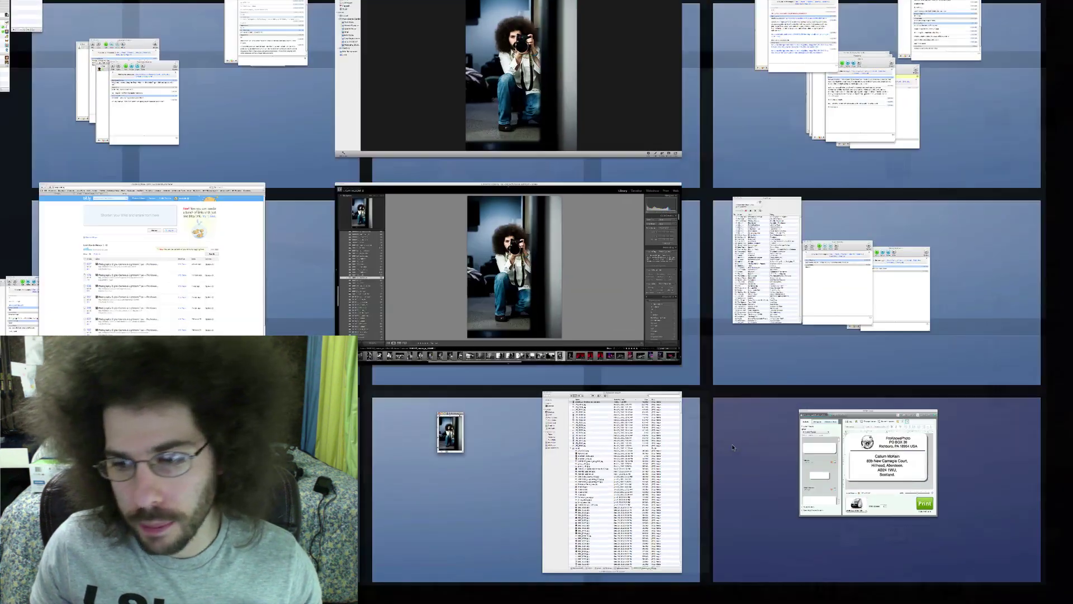
click(733, 447)
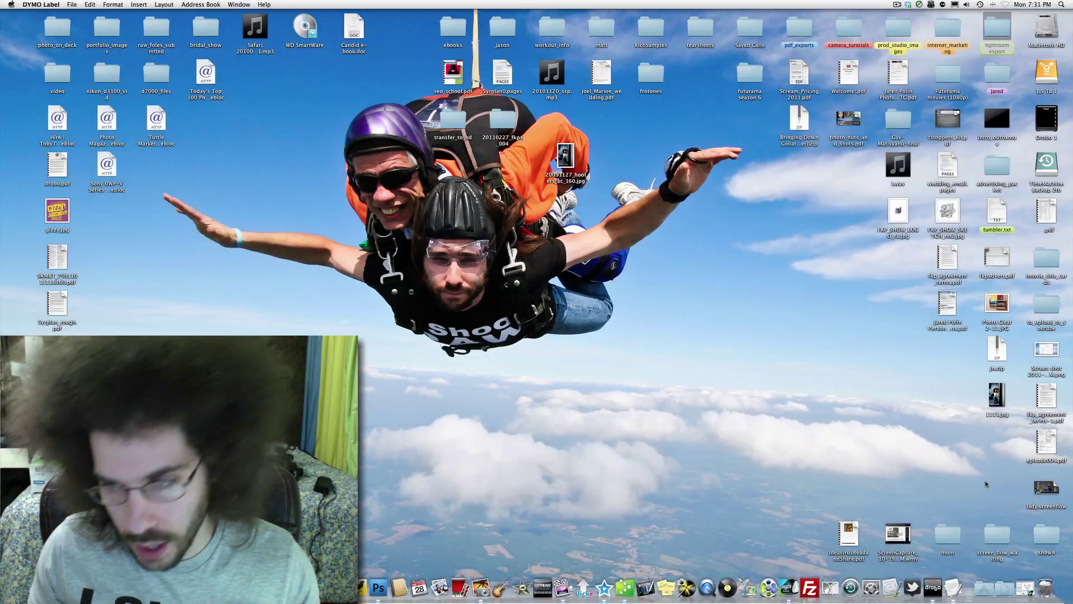
click(989, 392)
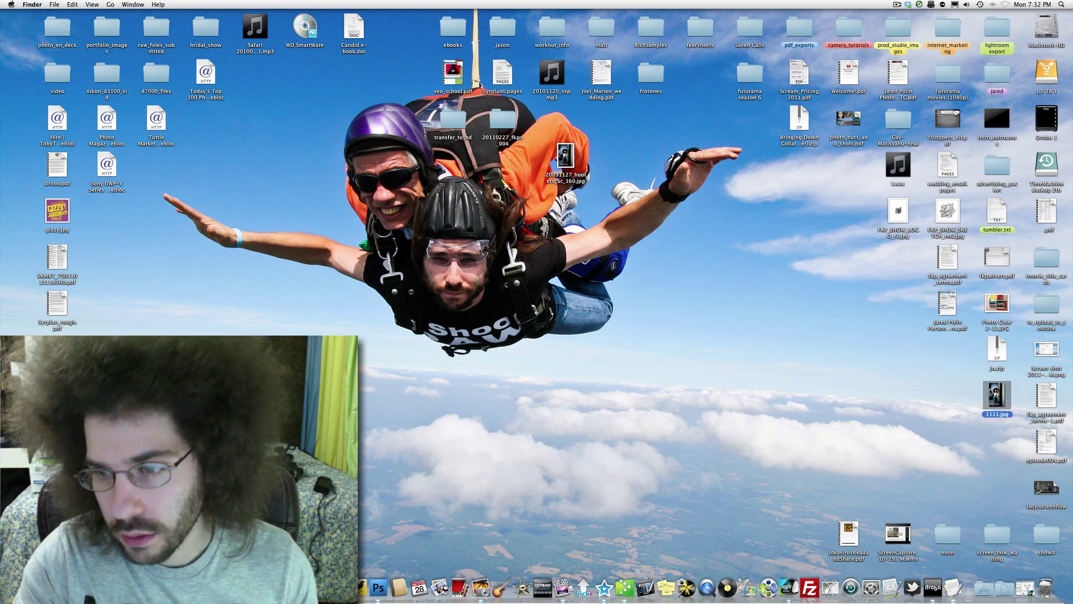
right_click(990, 390)
click(501, 314)
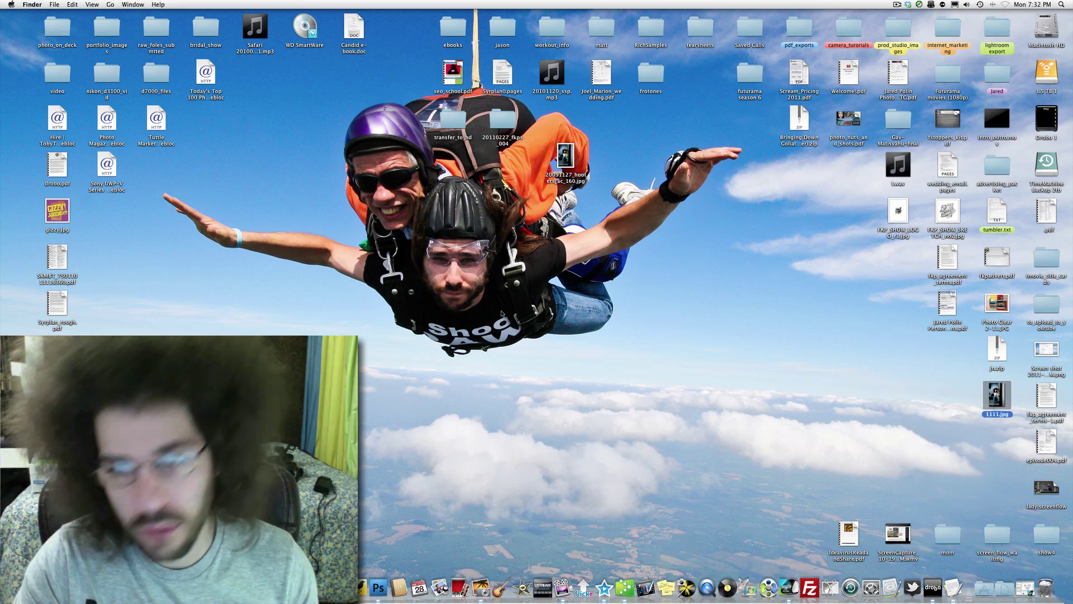
key(super+i)
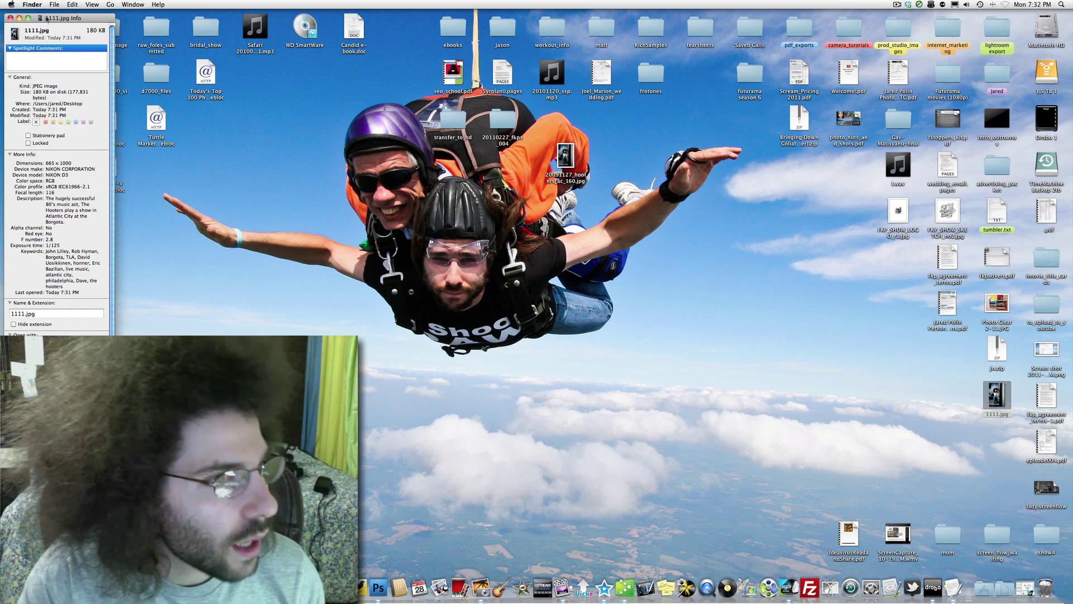
drag(47, 18, 490, 26)
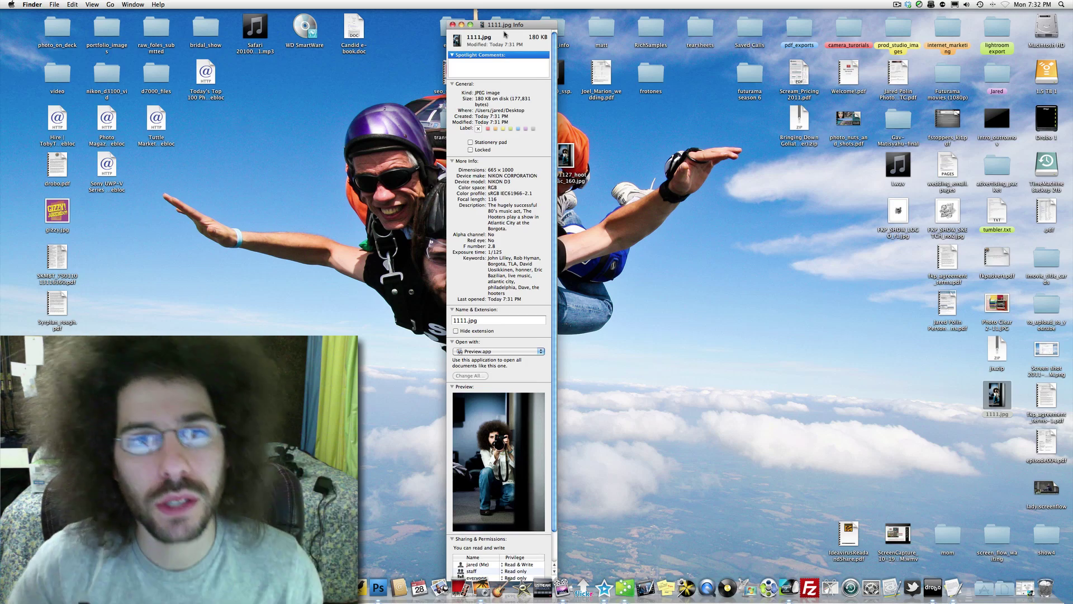
key(F8)
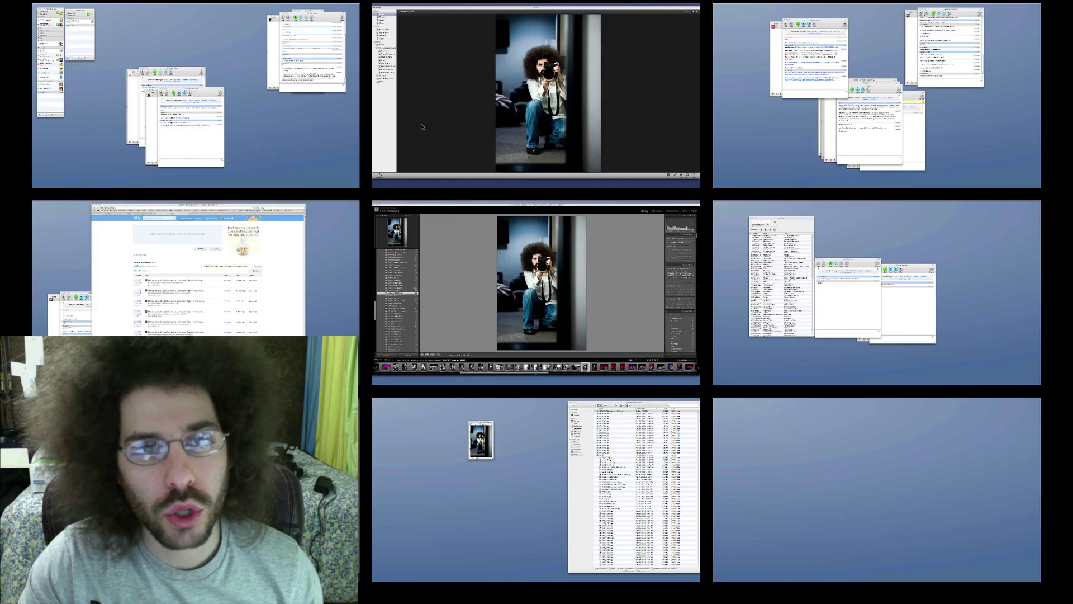
Start an iPhoto export of the portrait as a Medium-quality JPEG.
click(470, 119)
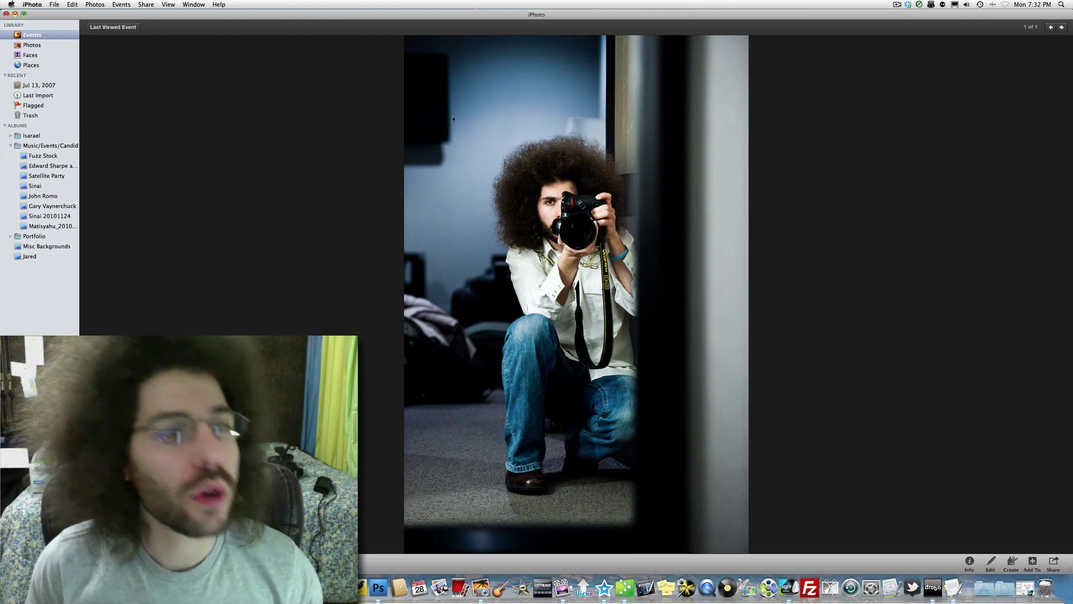
click(55, 4)
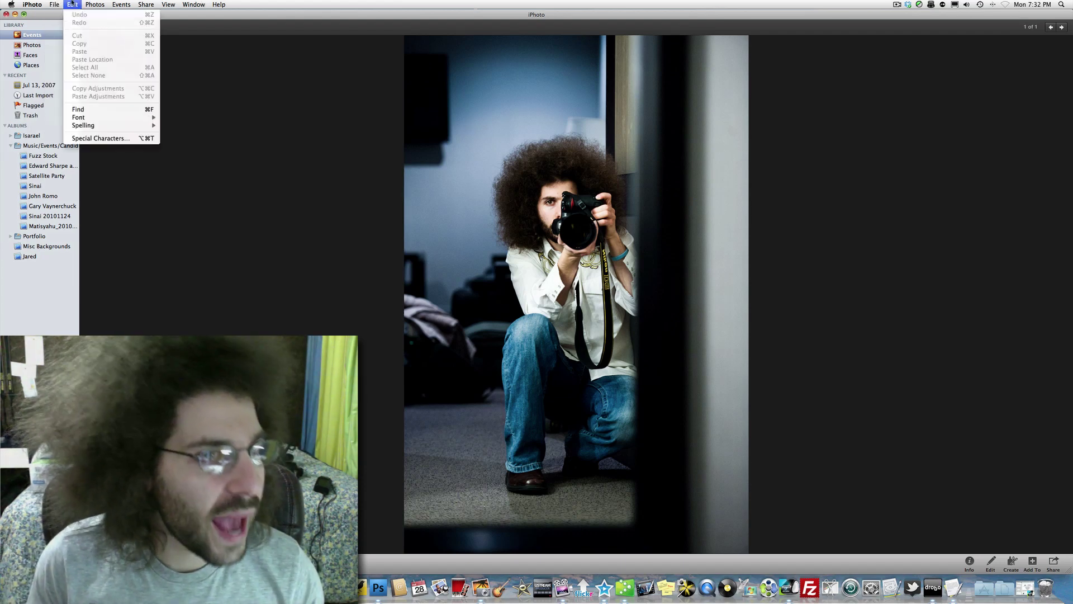
mouse_move(59, 4)
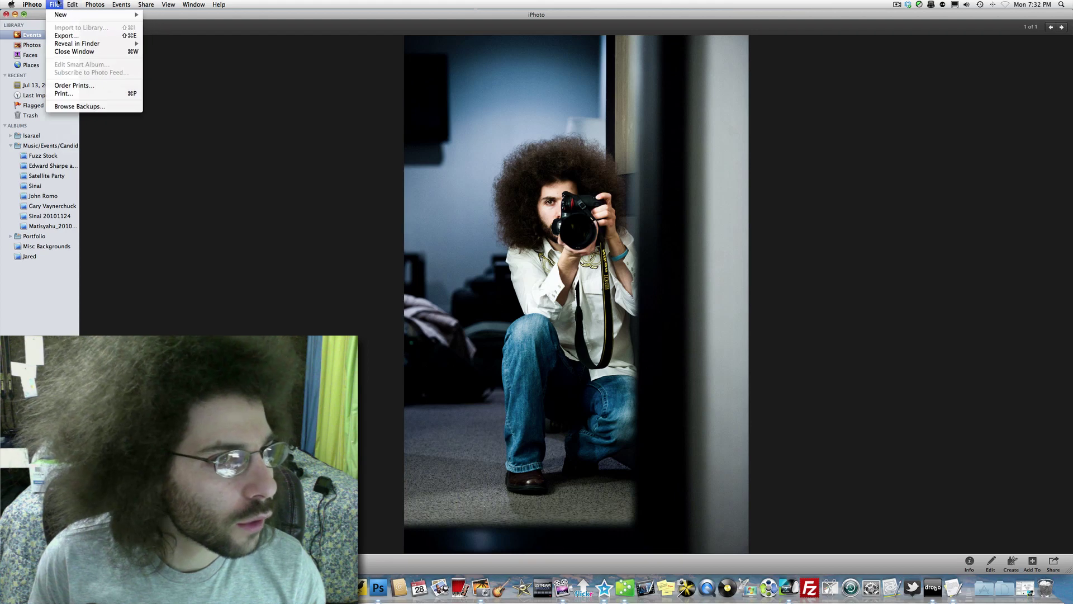
click(65, 36)
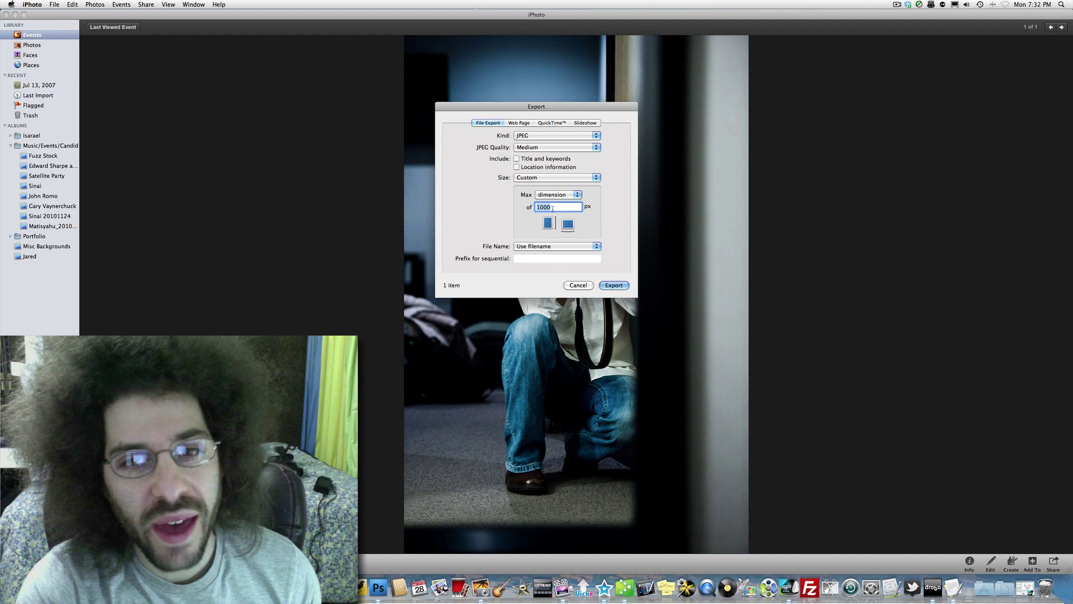
click(539, 137)
click(540, 136)
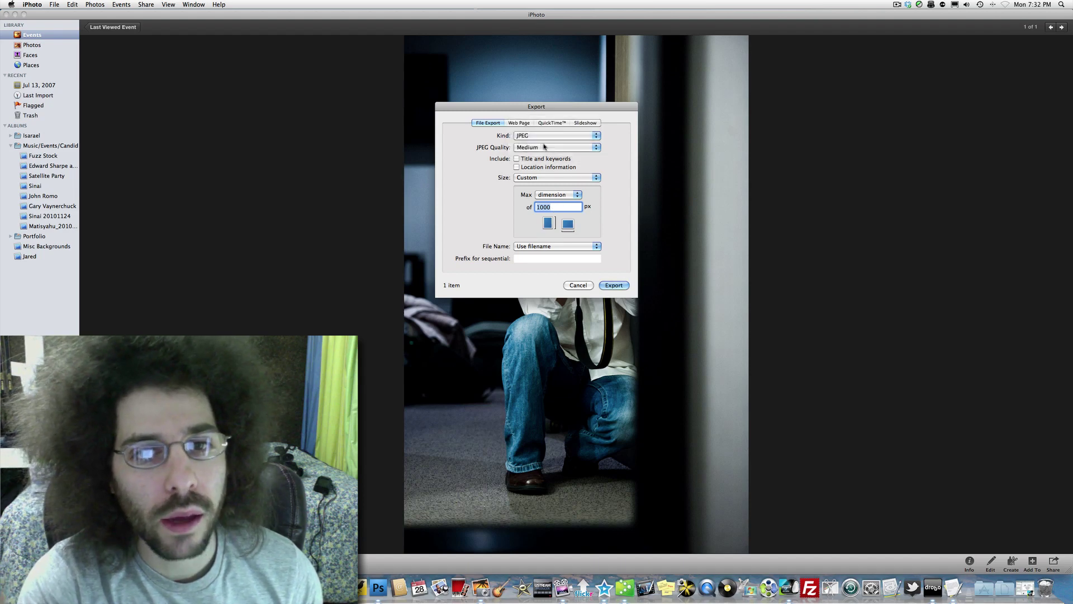
click(545, 148)
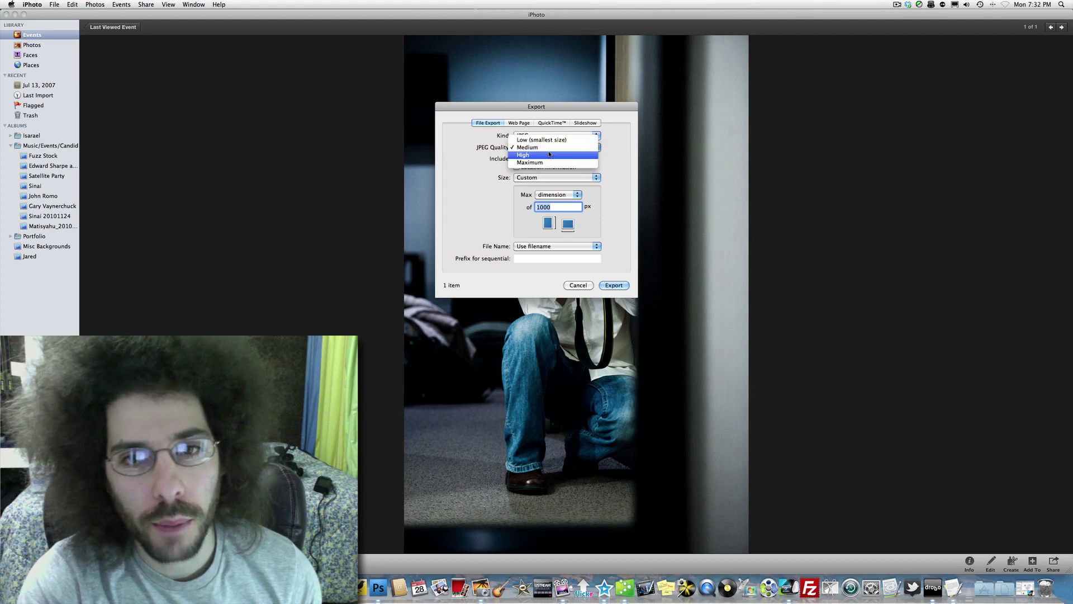
click(536, 147)
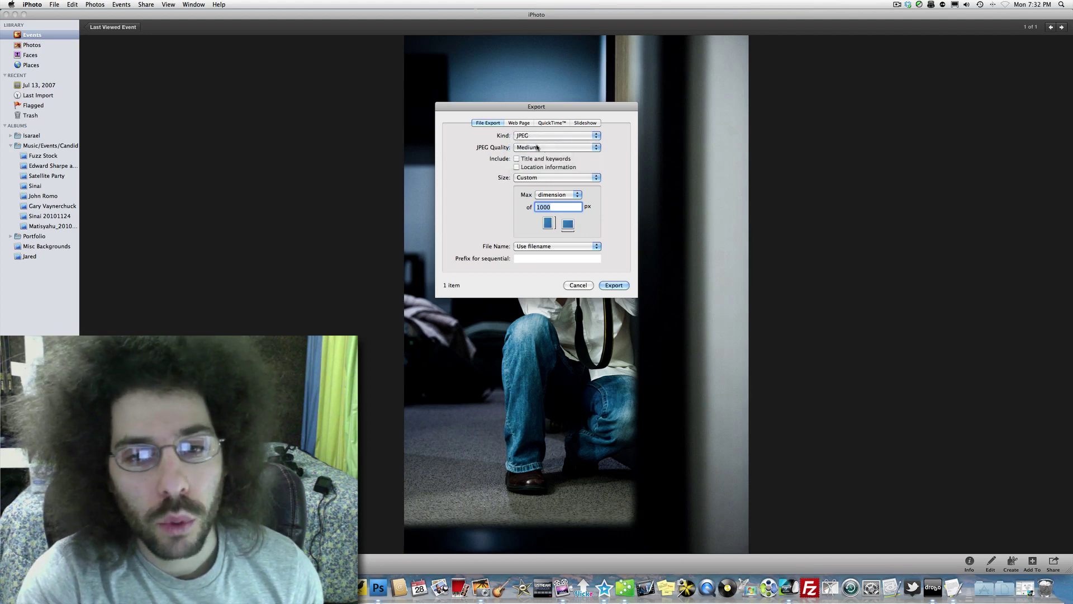
Save the export to the Desktop as 2222.jpg.
click(615, 285)
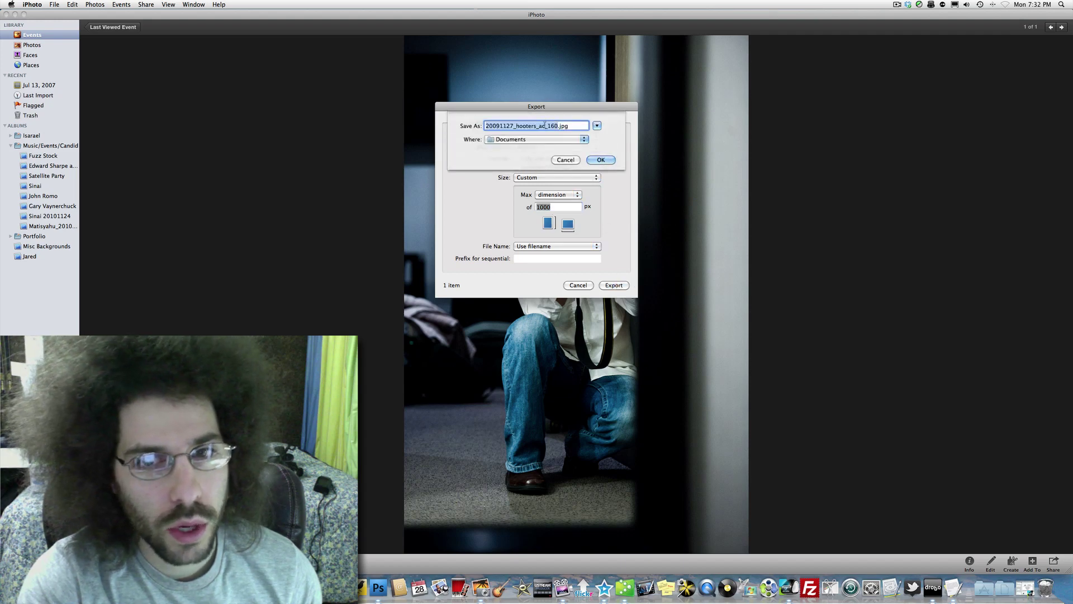
click(536, 140)
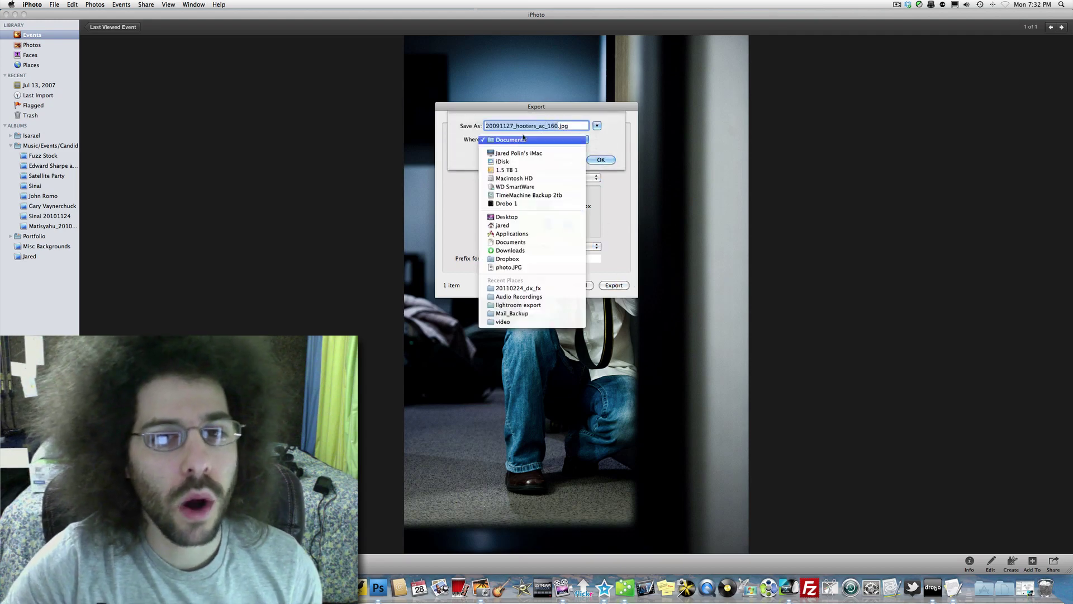
click(506, 217)
text(2222)
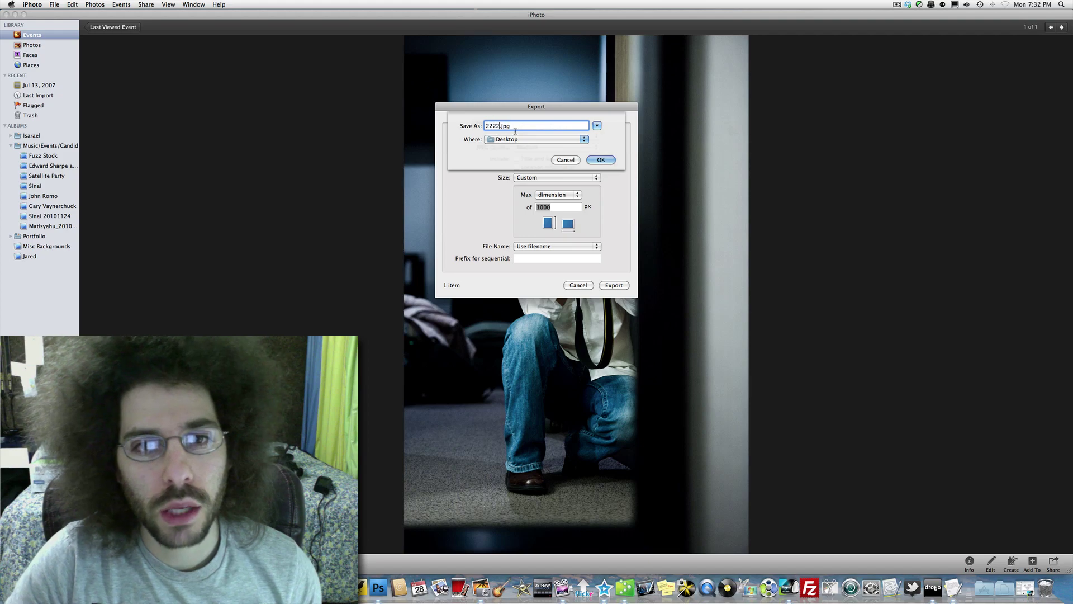
click(600, 160)
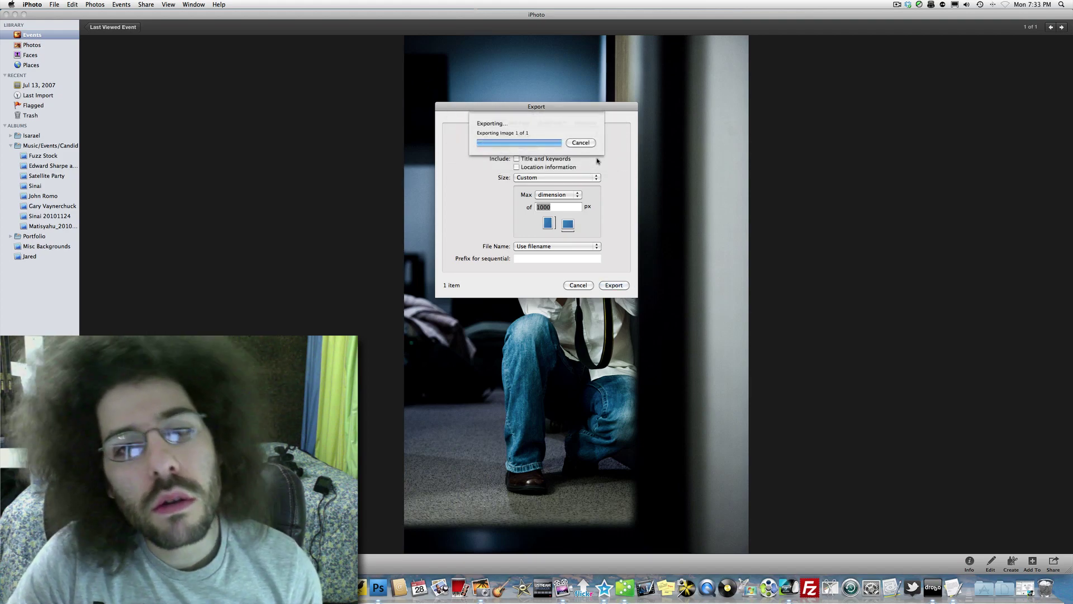
key(F8)
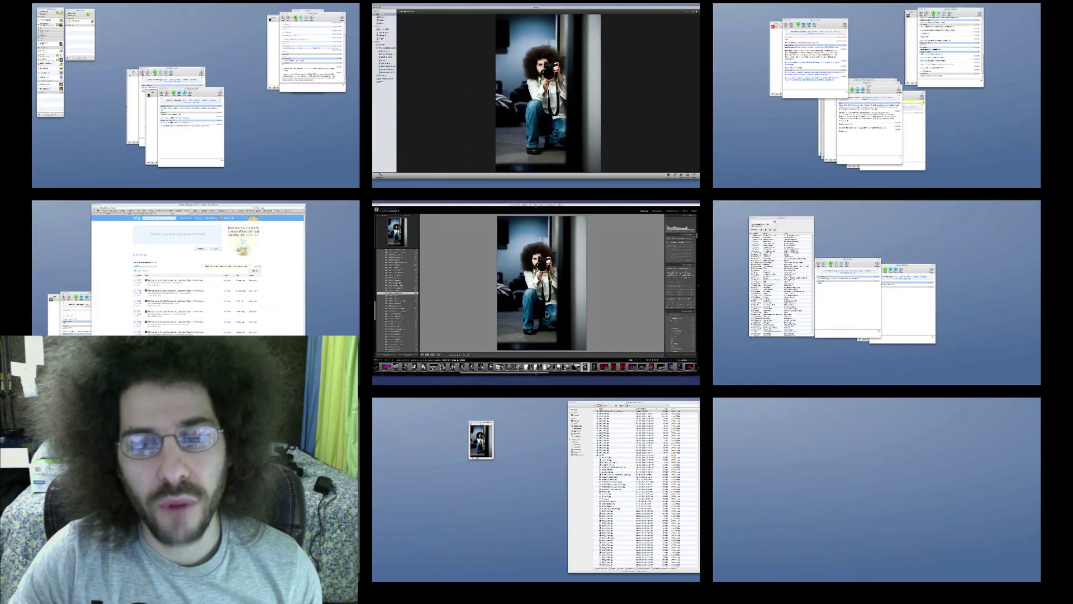
Check 2222.jpg's info is 665 × 1000 at 78 KB, preview it, and close the info window.
click(794, 423)
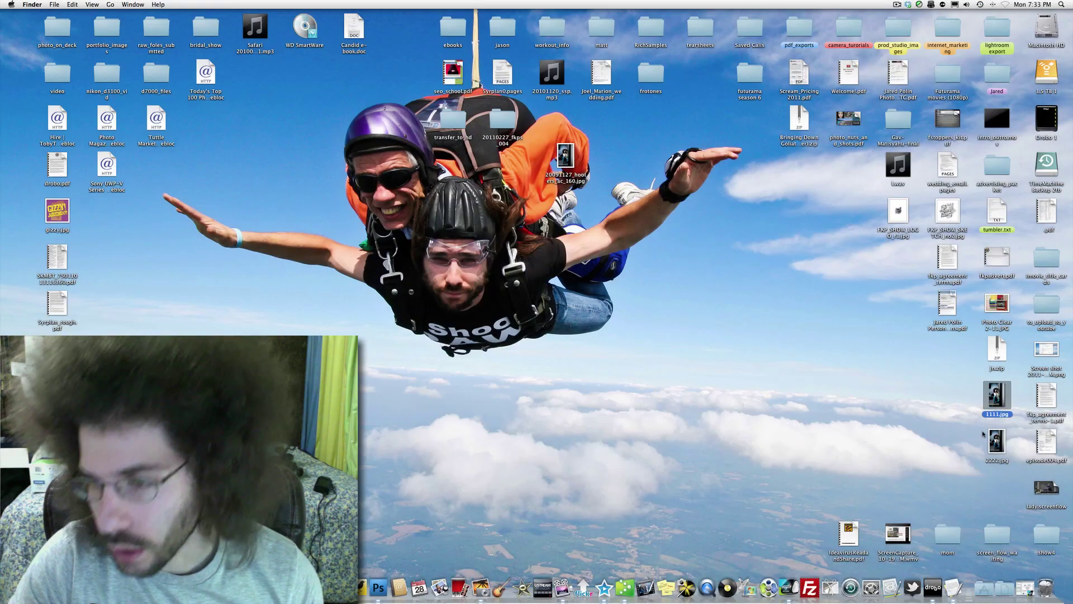
click(995, 442)
right_click(995, 441)
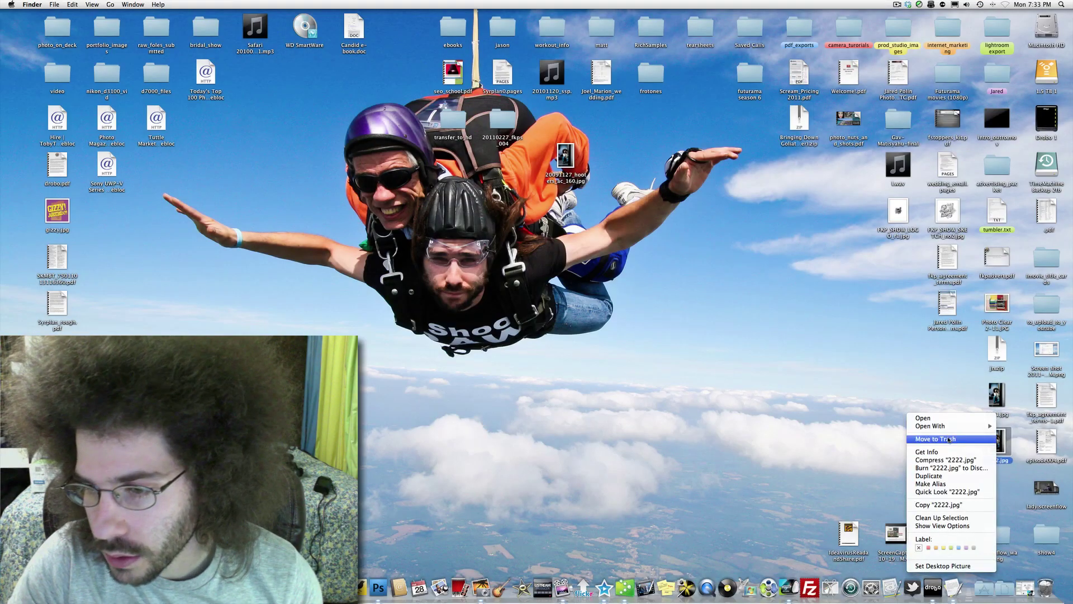
key(Escape)
key(super+i)
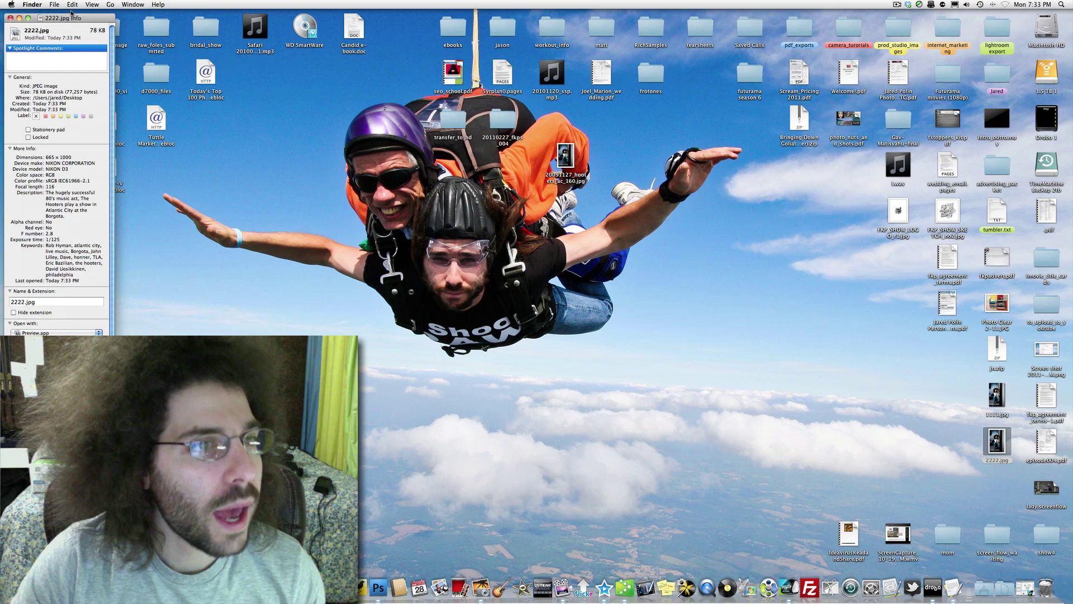
drag(71, 12, 524, 11)
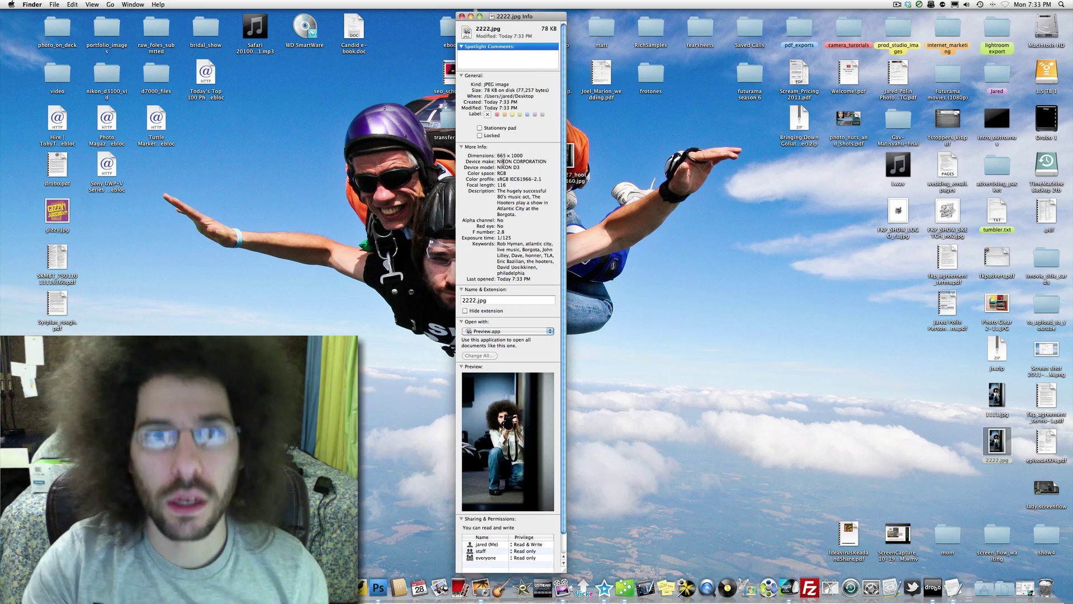
click(988, 444)
key(space)
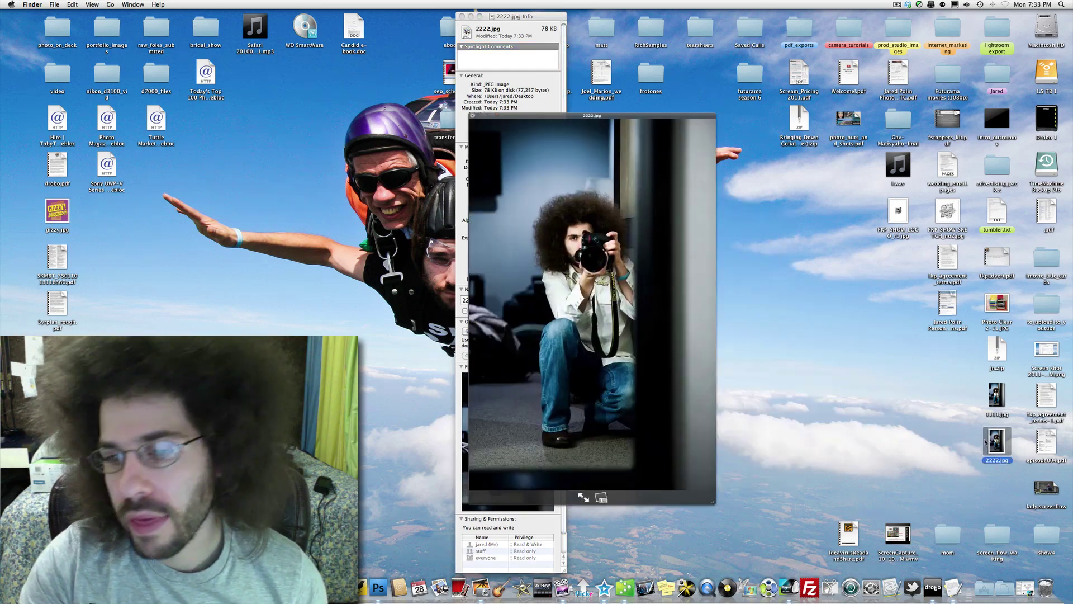
key(space)
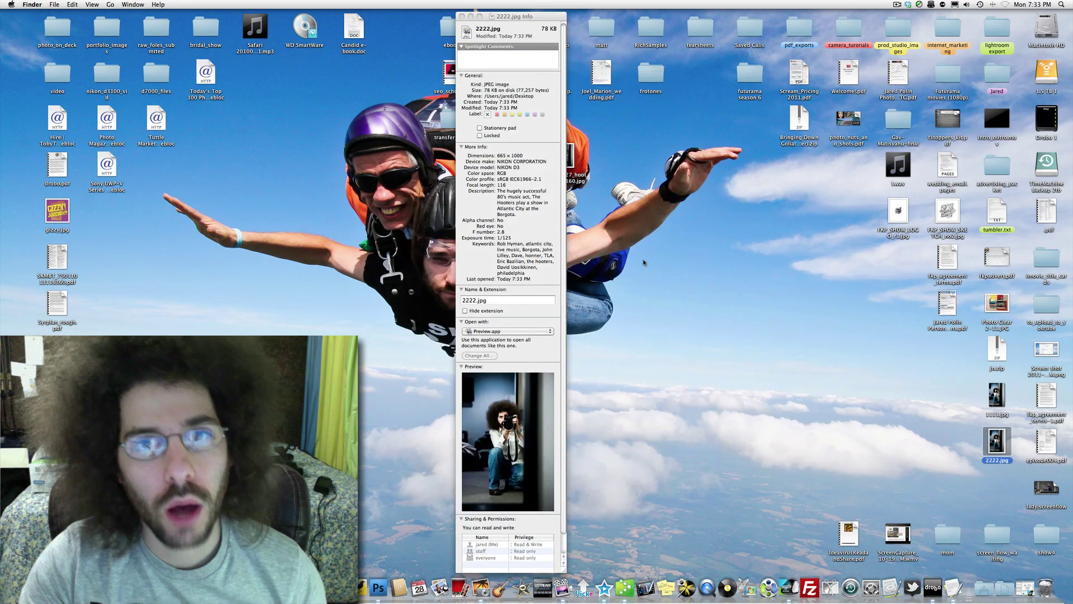
click(461, 17)
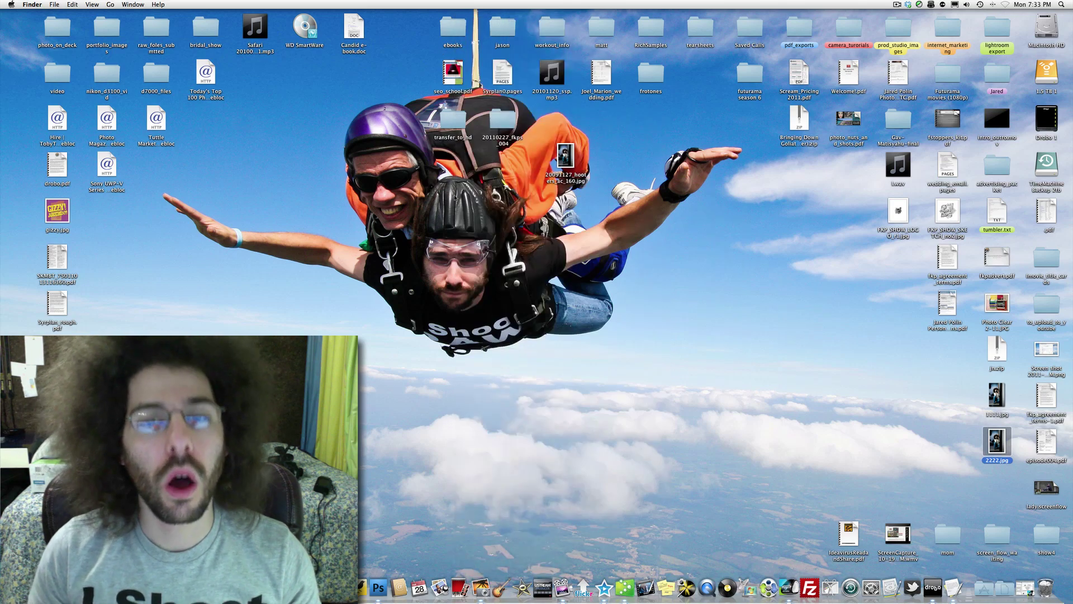